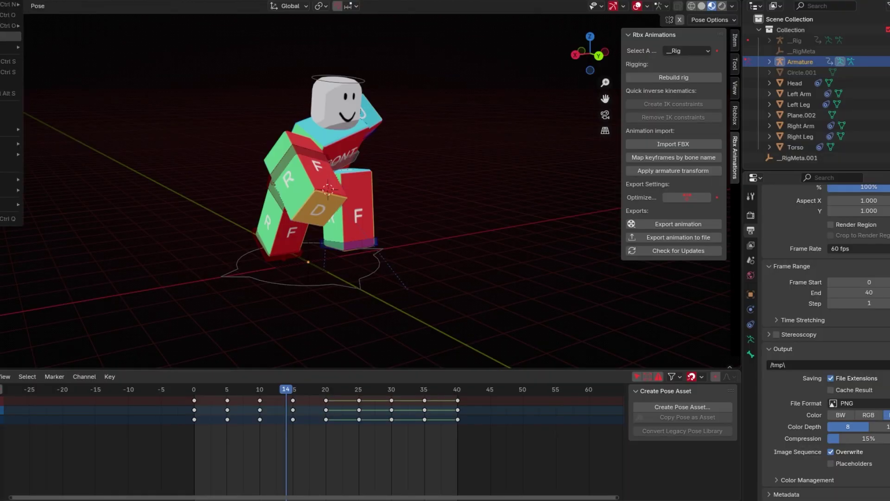
# - At frame 0, rotate the torso bone to twist it toward the character's right side
pyautogui.moveTo(9, 26)
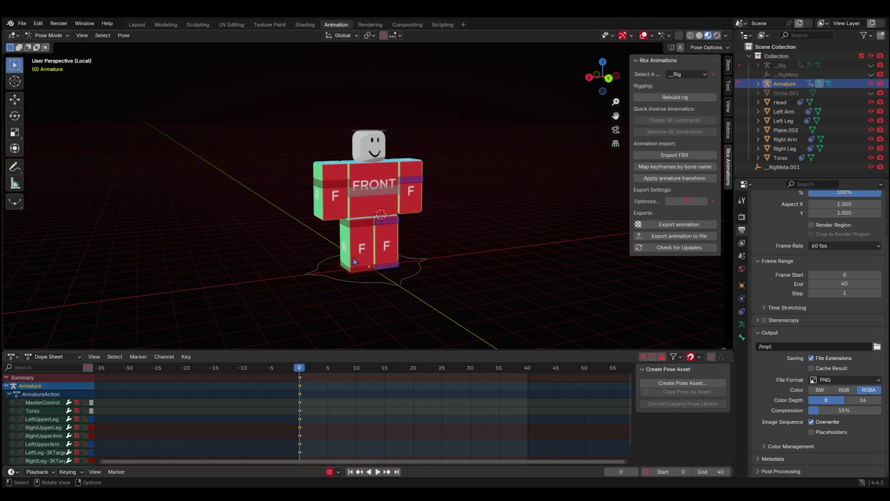
pyautogui.moveTo(354, 258); pyautogui.dragTo(370, 220, button='middle')
pyautogui.scroll(2, 377, 223)
pyautogui.scroll(1, 808, 307)
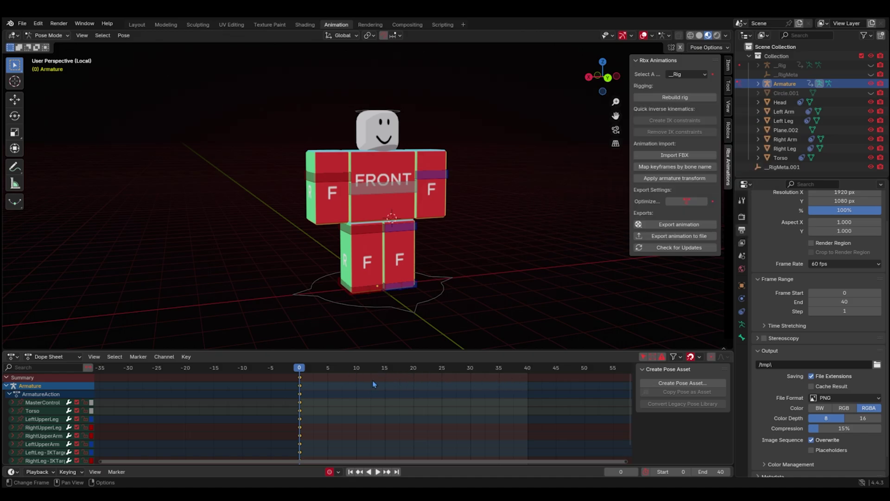
pyautogui.click(391, 191)
pyautogui.moveTo(392, 191); pyautogui.dragTo(357, 196, button='middle')
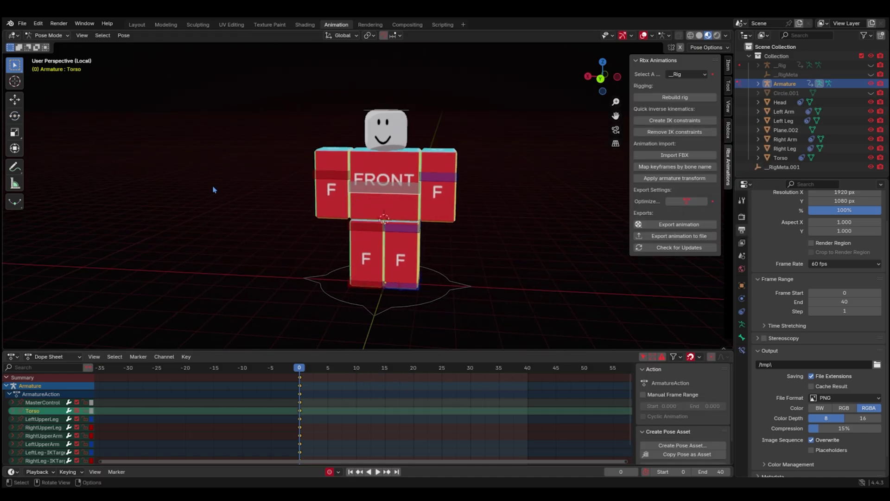
pyautogui.moveTo(215, 189); pyautogui.dragTo(60, 126, button='middle')
pyautogui.press('r')
pyautogui.press('r')
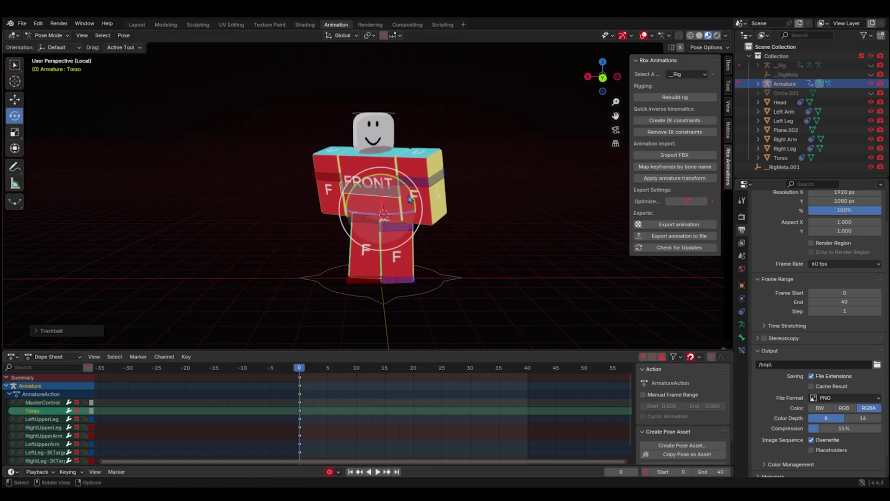
pyautogui.click(423, 202)
pyautogui.press('r')
pyautogui.press('r')
pyautogui.click(416, 185)
# - Rotate the torso bone further into a stronger twist with a forward lean
pyautogui.press('r')
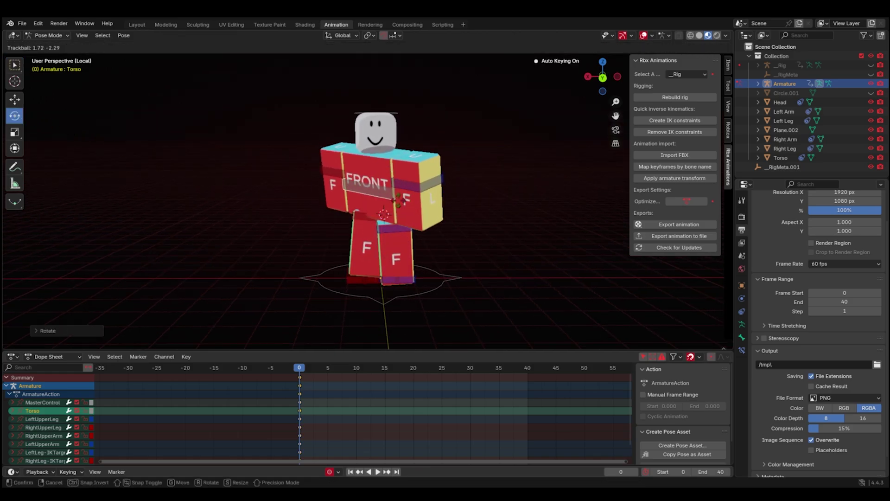
pyautogui.click(409, 199)
pyautogui.press('r')
pyautogui.press('r')
pyautogui.click(402, 202)
pyautogui.moveTo(402, 201); pyautogui.dragTo(346, 212, button='middle')
pyautogui.press('r')
pyautogui.click(459, 215)
pyautogui.scroll(-2, 371, 215)
pyautogui.press('r')
pyautogui.press('r')
pyautogui.click(422, 195)
# - Rotate the left arm bone so the arm swings up and forward in front of the torso
pyautogui.click(440, 177)
pyautogui.press('r')
pyautogui.press('r')
pyautogui.click(434, 162)
pyautogui.press('r')
pyautogui.click(445, 169)
pyautogui.press('r')
pyautogui.press('r')
pyautogui.click(469, 179)
pyautogui.moveTo(501, 181); pyautogui.dragTo(482, 184, button='middle')
pyautogui.press('r')
pyautogui.click(481, 181)
pyautogui.press('r')
pyautogui.press('r')
pyautogui.click(492, 176)
# - Reposition the left arm bone at its shoulder and fine-tune its angle across the chest
pyautogui.press('g')
pyautogui.click(384, 179)
pyautogui.press('g')
pyautogui.click(342, 178)
pyautogui.press('r')
pyautogui.press('r')
pyautogui.click(429, 175)
pyautogui.press('g')
pyautogui.click(416, 179)
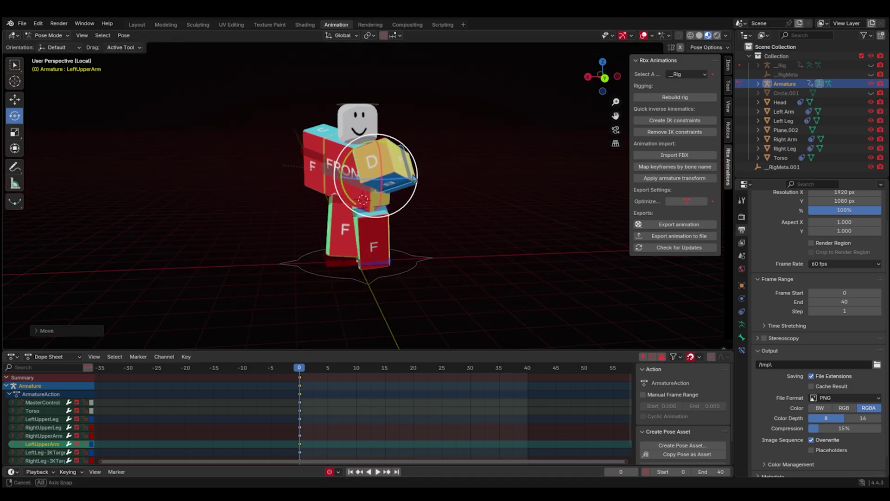
# - Swing the right arm bone backward behind the torso and reposition it at the shoulder
pyautogui.moveTo(416, 180); pyautogui.dragTo(512, 183, button='middle')
pyautogui.click(275, 176)
pyautogui.moveTo(275, 176); pyautogui.dragTo(302, 175)
pyautogui.moveTo(273, 159); pyautogui.dragTo(399, 185, button='middle')
pyautogui.hotkey('ctrl', 'z')
pyautogui.press('r')
pyautogui.click(350, 168)
pyautogui.press('g')
pyautogui.click(367, 161)
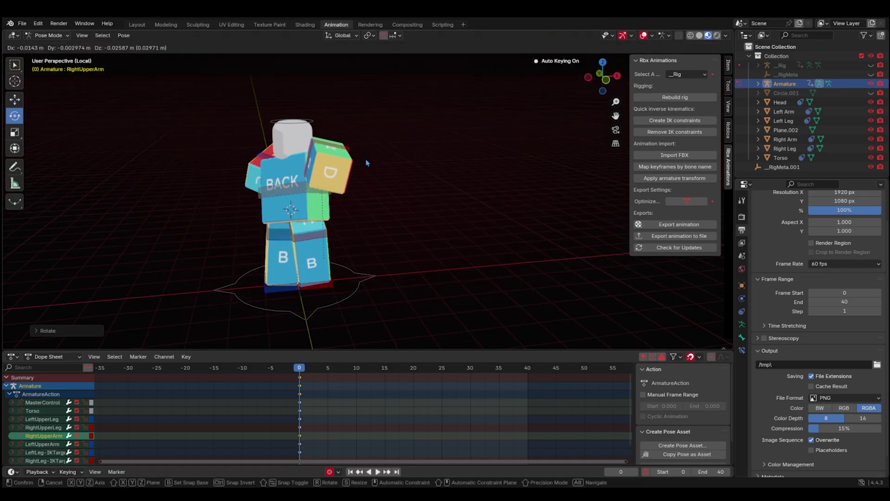
pyautogui.moveTo(367, 162); pyautogui.dragTo(394, 189, button='middle')
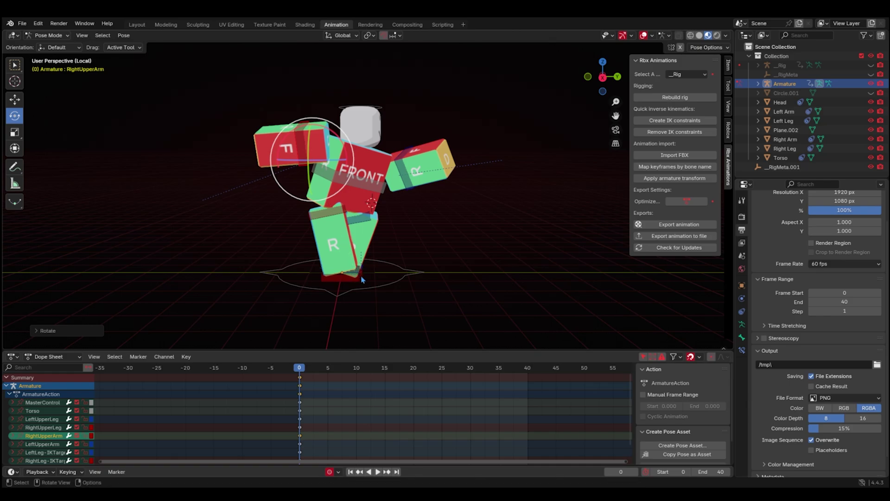
# - Place the right leg's IK target forward and move the right upper leg about 0.59 m forward and down to the hip
pyautogui.click(352, 278)
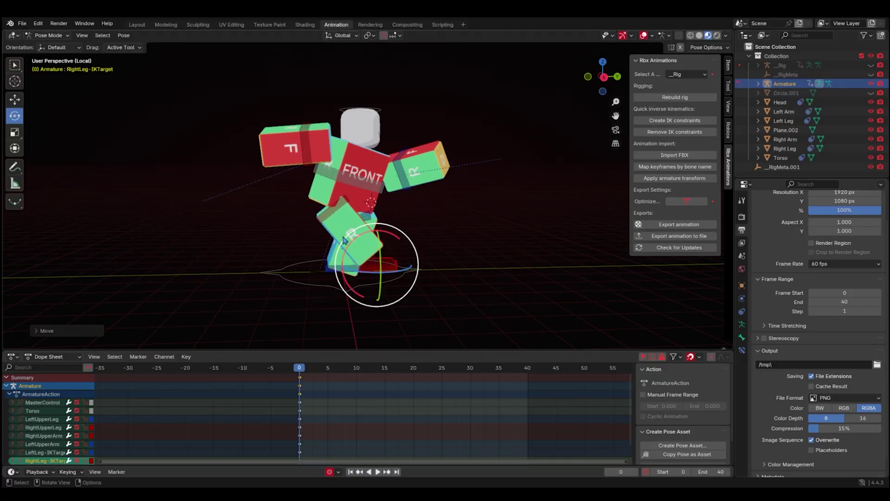
pyautogui.click(340, 217)
pyautogui.press('g')
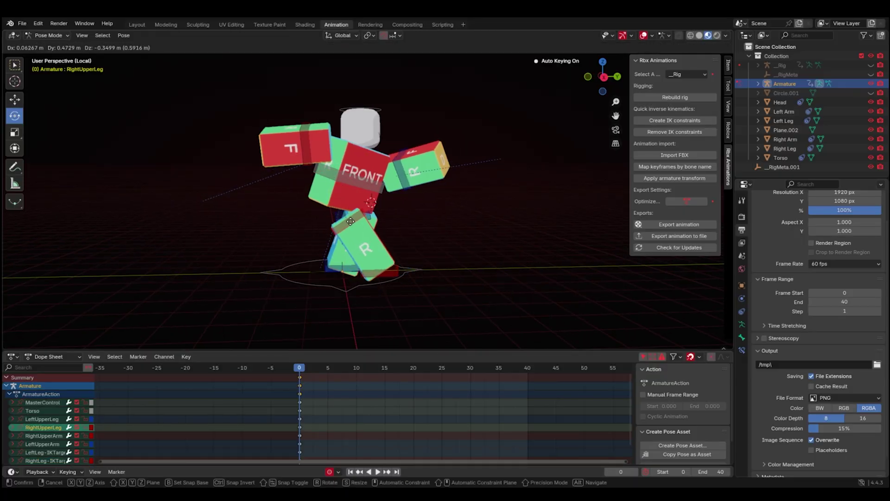
pyautogui.click(350, 222)
# - Adjust the sideways placement of the right upper leg and its IK target as seen from the front
pyautogui.moveTo(299, 230); pyautogui.dragTo(343, 225, button='middle')
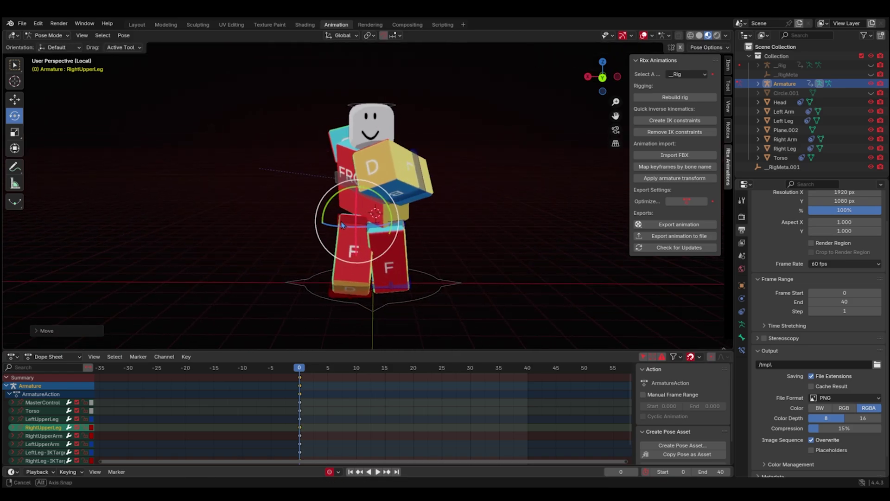
pyautogui.press('g')
pyautogui.click(336, 220)
pyautogui.click(349, 280)
pyautogui.press('g')
pyautogui.click(339, 277)
pyautogui.click(348, 218)
pyautogui.press('g')
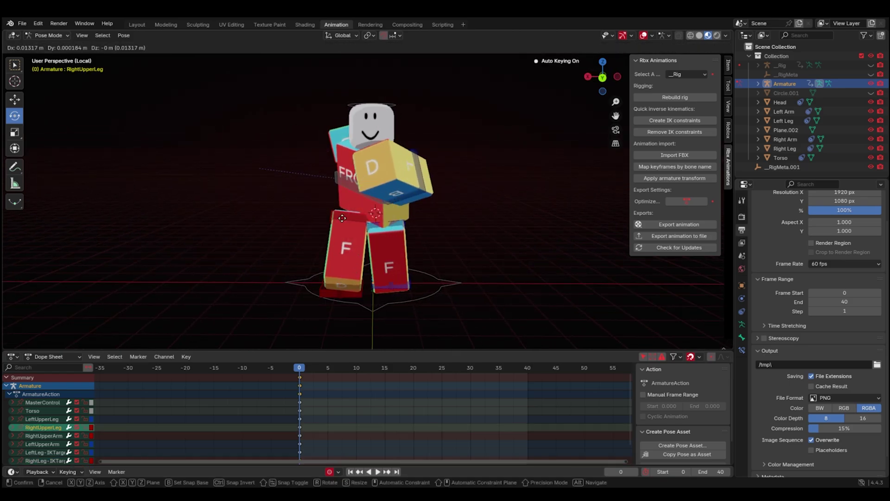
pyautogui.click(349, 220)
# - Move the left leg's IK target backward and up behind the body, and rotate it to angle the foot
pyautogui.click(393, 282)
pyautogui.moveTo(464, 278); pyautogui.dragTo(401, 264, button='middle')
pyautogui.press('g')
pyautogui.click(369, 273)
pyautogui.press('g')
pyautogui.click(495, 268)
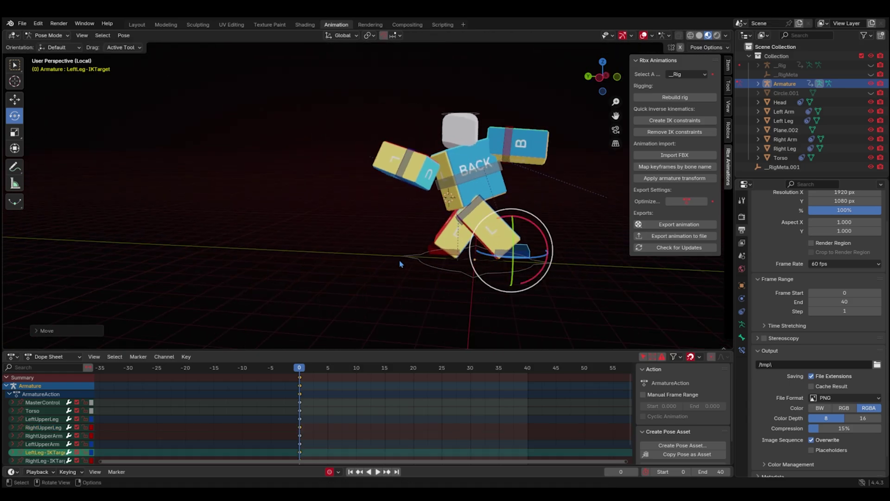
pyautogui.press('g')
pyautogui.click(443, 209)
pyautogui.moveTo(443, 209); pyautogui.dragTo(543, 203, button='middle')
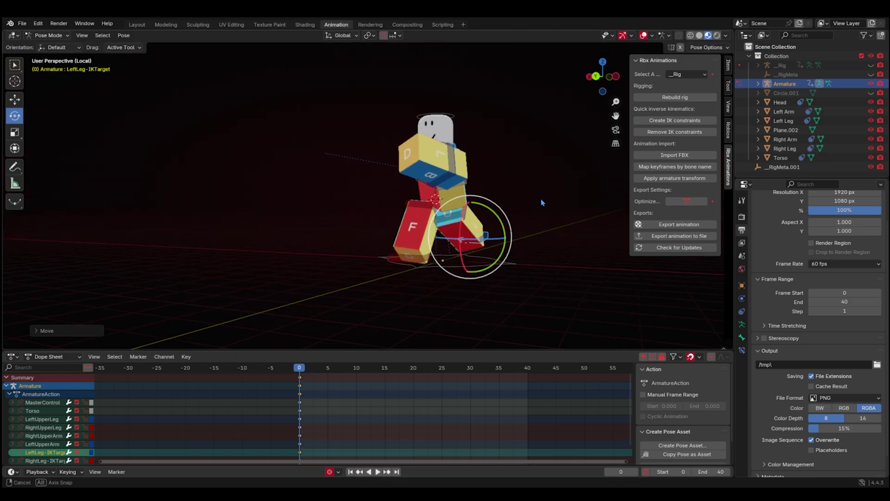
pyautogui.press('r')
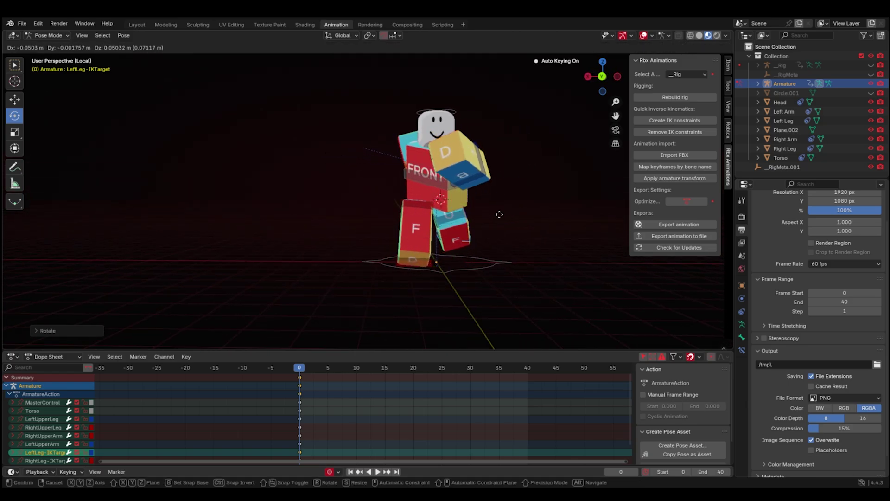
pyautogui.click(498, 212)
# - Move the right upper leg bone to fit better against the hip
pyautogui.click(416, 225)
pyautogui.moveTo(415, 225); pyautogui.dragTo(422, 206, button='middle')
pyautogui.click(413, 263)
pyautogui.click(410, 221)
pyautogui.press('g')
pyautogui.click(391, 197)
# - Rotate and reposition the left leg's IK target to refine the raised rear foot
pyautogui.click(448, 224)
pyautogui.click(454, 238)
pyautogui.moveTo(455, 237); pyautogui.dragTo(315, 227, button='middle')
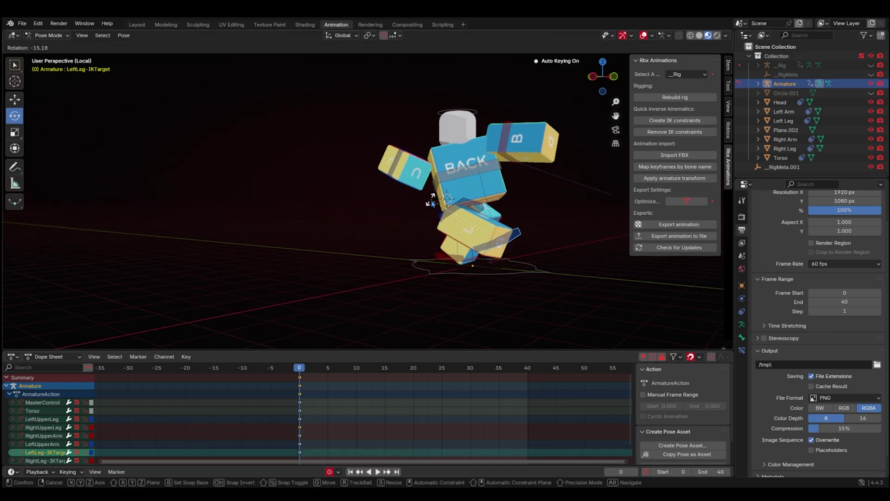
pyautogui.press('r')
pyautogui.click(438, 203)
pyautogui.moveTo(447, 202)
pyautogui.mouseDown(button='middle')
pyautogui.moveTo(549, 208)
pyautogui.moveTo(464, 206)
pyautogui.mouseUp(button='middle')
pyautogui.press('r')
pyautogui.click(487, 206)
pyautogui.press('r')
pyautogui.press('r')
pyautogui.click(512, 212)
pyautogui.press('g')
pyautogui.click(550, 200)
# - Shift the left upper leg at the hip and fine-tune the torso bone's rotation
pyautogui.click(450, 220)
pyautogui.press('g')
pyautogui.click(441, 217)
pyautogui.moveTo(385, 213); pyautogui.dragTo(342, 198, button='middle')
pyautogui.click(360, 180)
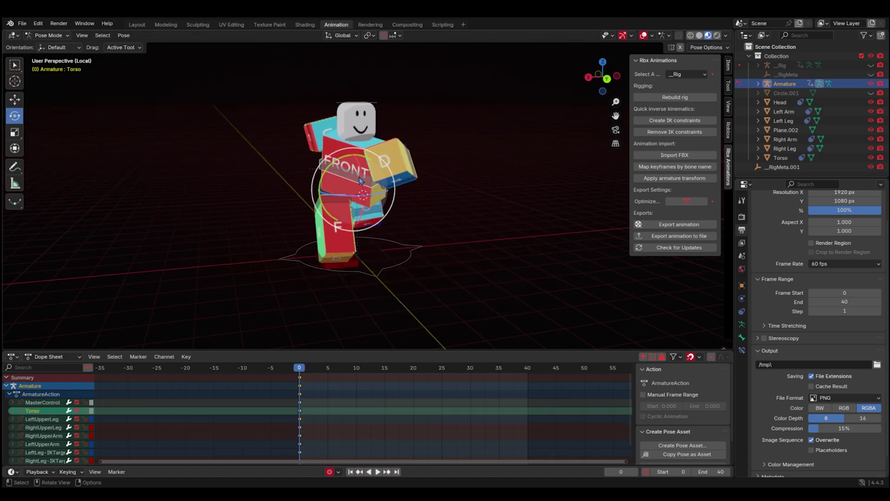
pyautogui.moveTo(364, 180); pyautogui.dragTo(389, 182)
pyautogui.moveTo(389, 183); pyautogui.dragTo(363, 180, button='middle')
pyautogui.click(415, 191)
# - Select all of the rig's bones and copy their frame 0 pose
pyautogui.moveTo(282, 96); pyautogui.dragTo(497, 351)
pyautogui.rightClick(447, 198)
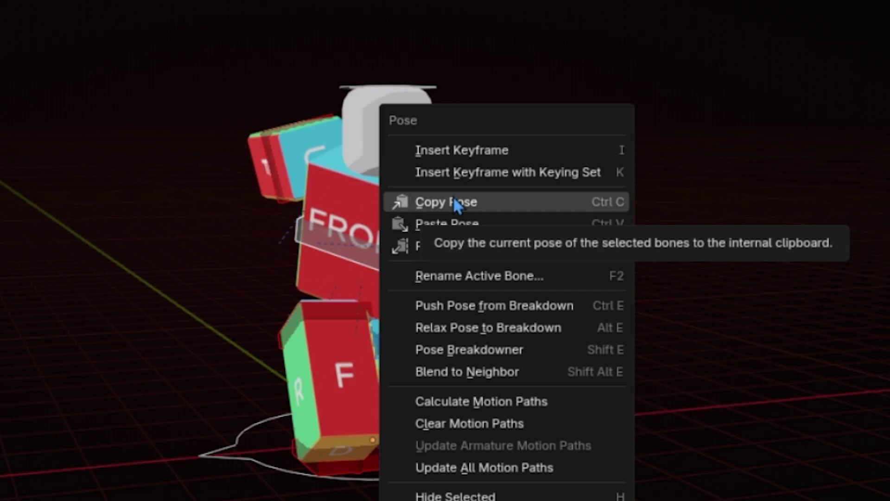
pyautogui.click(411, 169)
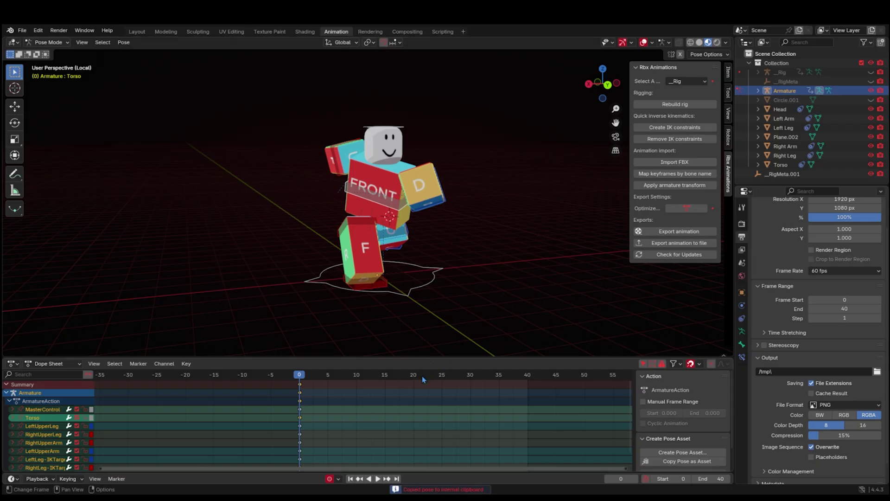
# - Paste the copied pose X-flipped at frame 20
pyautogui.rightClick(456, 281)
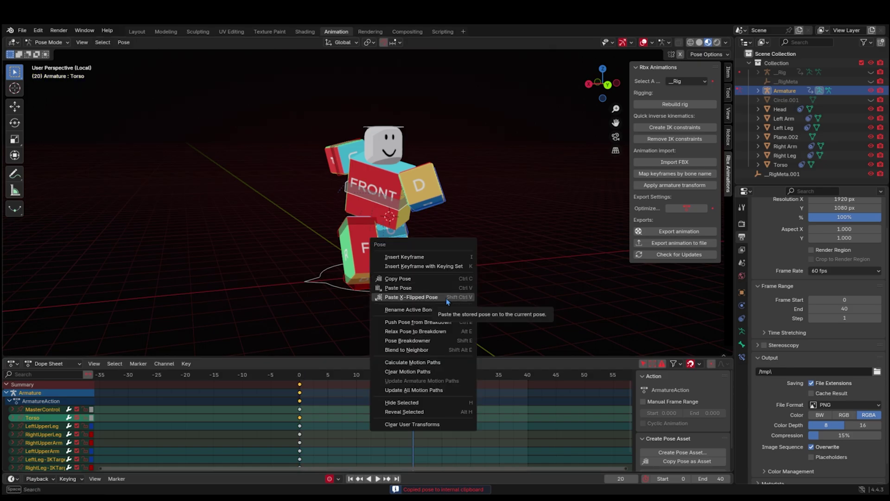
pyautogui.click(447, 299)
pyautogui.moveTo(455, 300); pyautogui.dragTo(439, 310, button='middle')
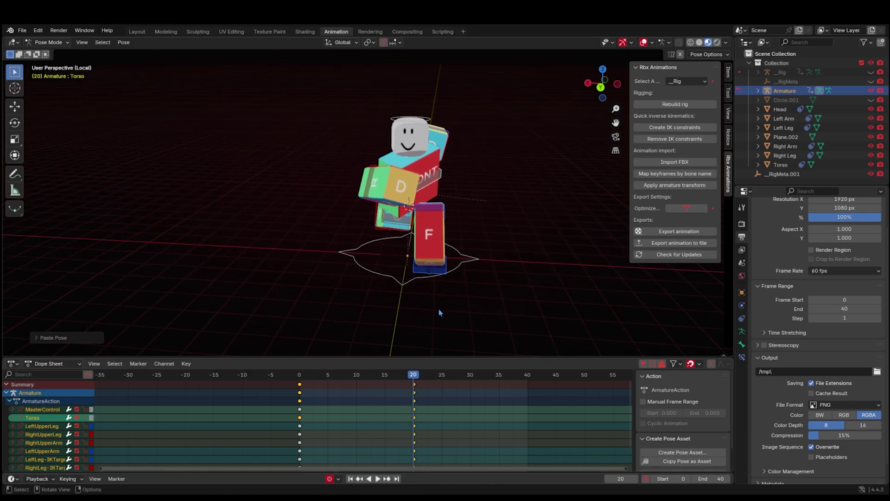
# - Paste the original copied pose at frame 40 and play back the animation
pyautogui.click(529, 375)
pyautogui.rightClick(514, 296)
pyautogui.click(496, 288)
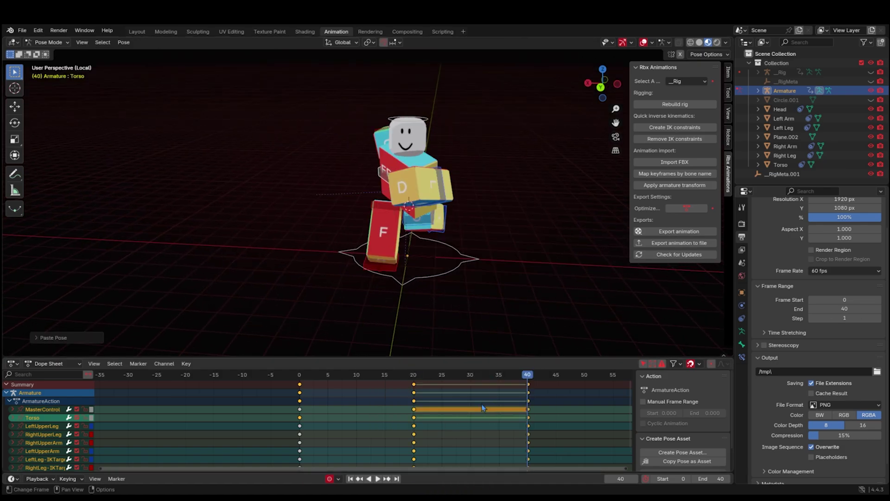
pyautogui.click(483, 404)
pyautogui.press('space')
pyautogui.moveTo(471, 306); pyautogui.dragTo(478, 303, button='middle')
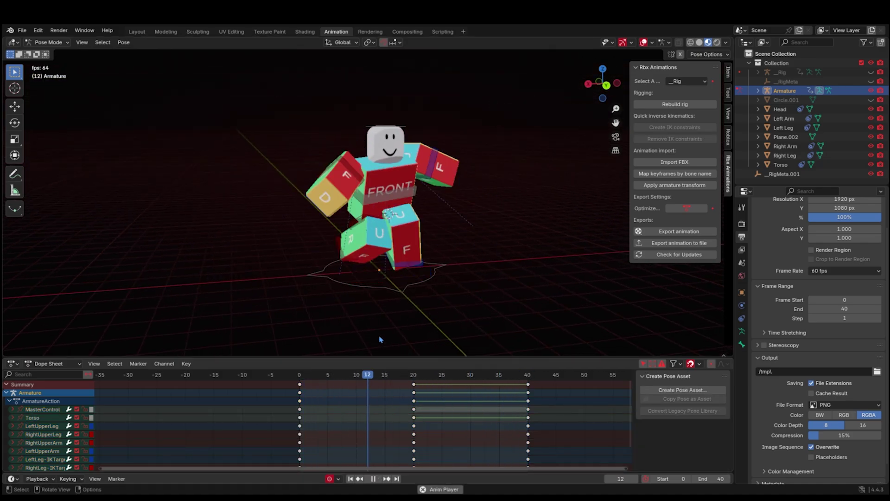
pyautogui.press('space')
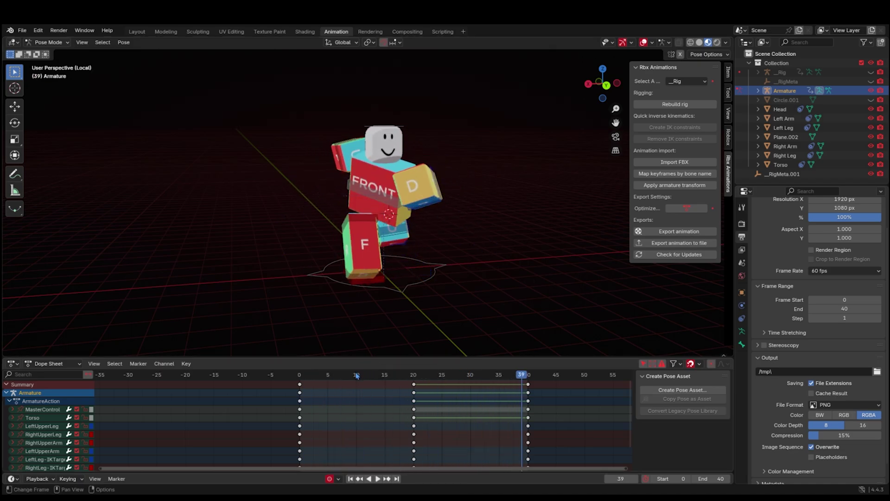
# - At frame 10, move the right leg's IK target down and inward to plant the foot beneath the body
pyautogui.click(357, 375)
pyautogui.moveTo(389, 306); pyautogui.dragTo(374, 274, button='middle')
pyautogui.click(374, 276)
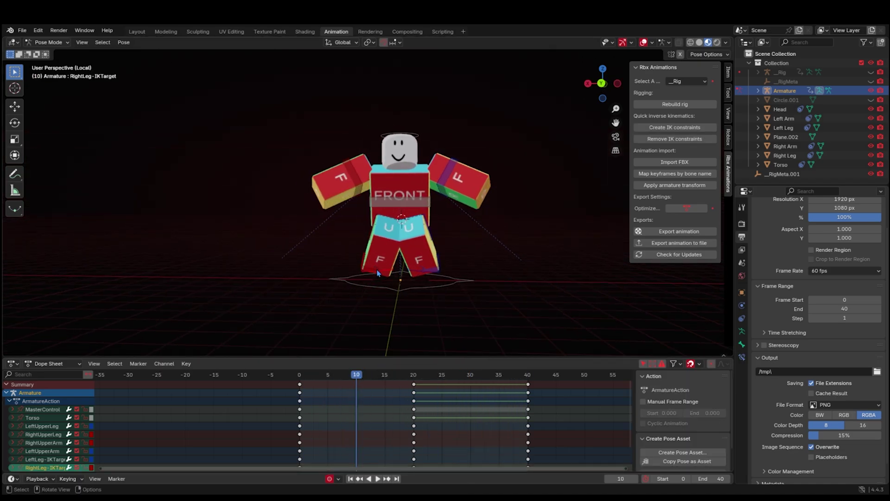
pyautogui.press('g')
pyautogui.click(384, 281)
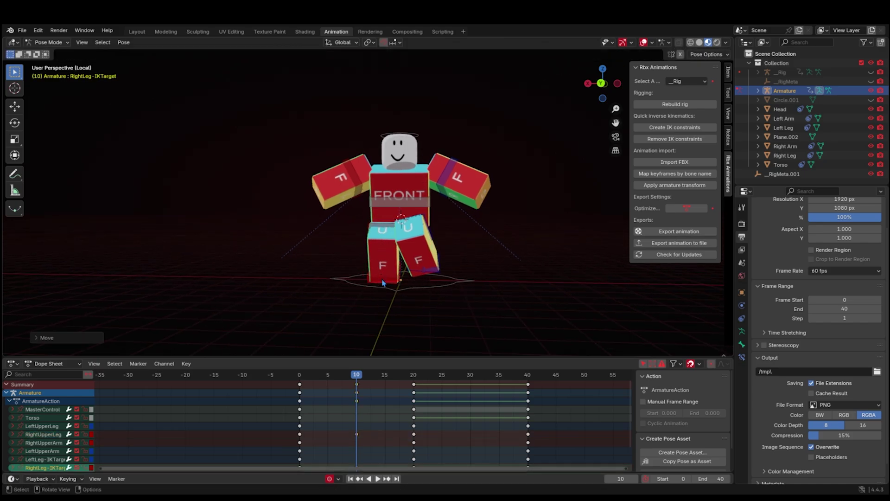
# - Reposition the left leg's IK target at frame 10, working from a side view
pyautogui.moveTo(389, 231); pyautogui.dragTo(501, 283, button='middle')
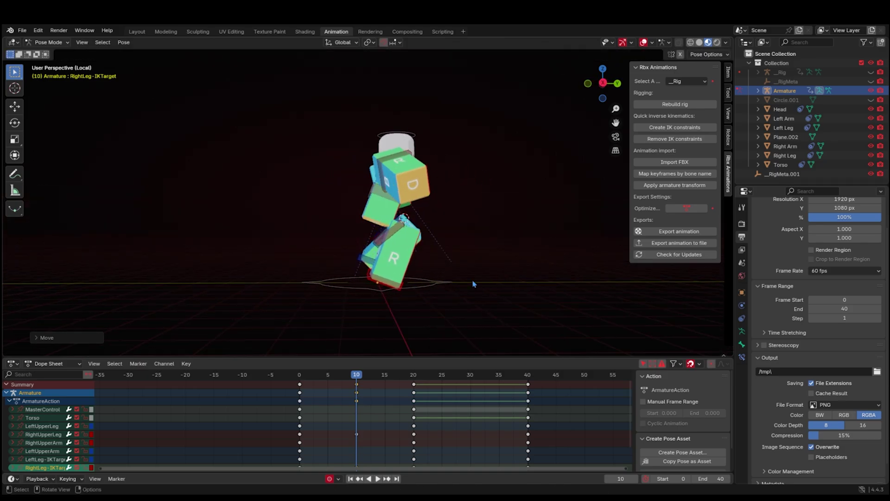
pyautogui.click(396, 264)
pyautogui.moveTo(396, 264); pyautogui.dragTo(511, 276, button='middle')
pyautogui.press('g')
pyautogui.click(465, 254)
# - Move the left upper leg bone into place at the hip at frame 10
pyautogui.click(413, 224)
pyautogui.moveTo(413, 224)
pyautogui.mouseDown(button='middle')
pyautogui.moveTo(431, 229)
pyautogui.moveTo(416, 233)
pyautogui.mouseUp(button='middle')
pyautogui.press('g')
pyautogui.click(437, 228)
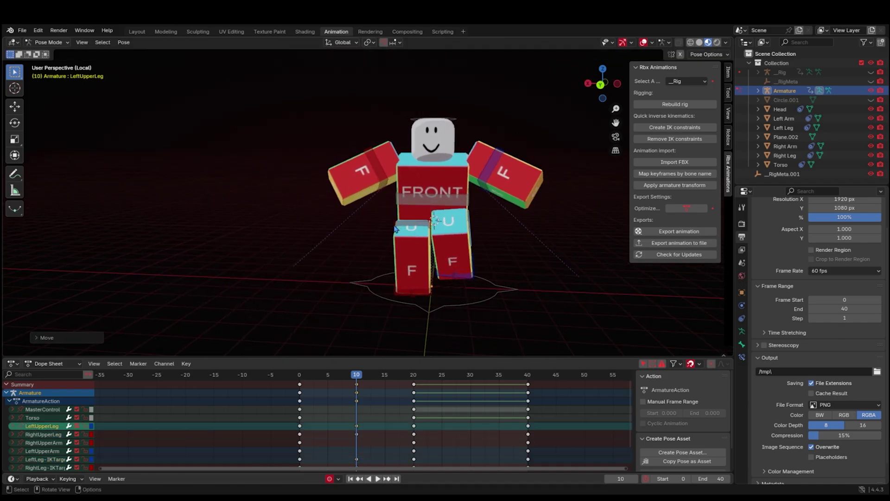
# - At frame 5, adjust the torso bone's transform for the in-between pose
pyautogui.moveTo(383, 300); pyautogui.dragTo(420, 275, button='middle')
pyautogui.click(329, 372)
pyautogui.keyDown('shift'); pyautogui.moveTo(235, 224); pyautogui.dragTo(267, 229, button='middle'); pyautogui.keyUp('shift')
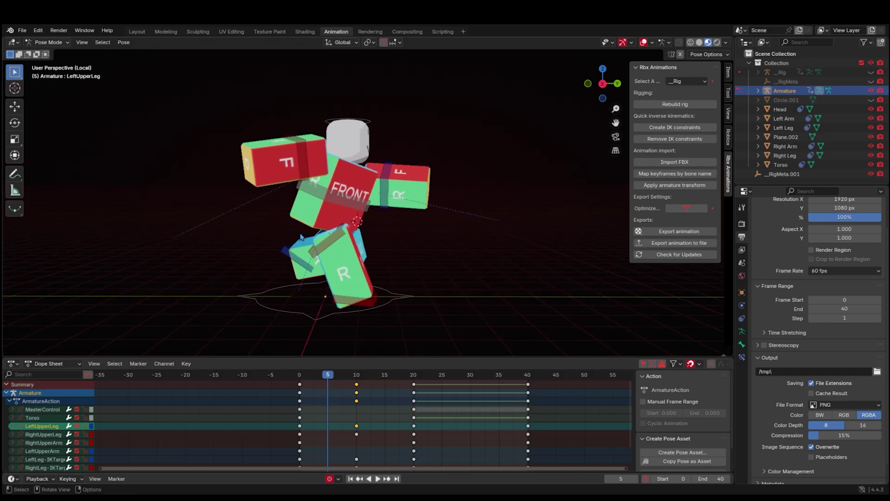
pyautogui.click(334, 186)
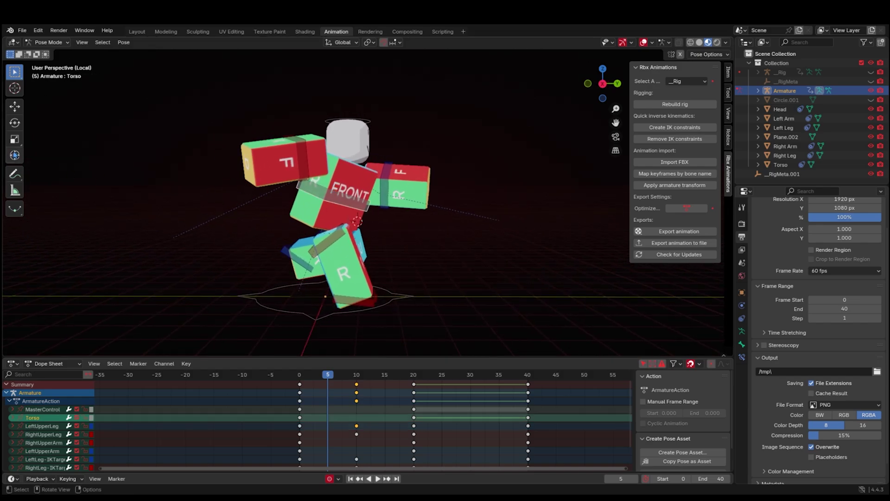
pyautogui.moveTo(324, 170); pyautogui.dragTo(329, 178)
pyautogui.moveTo(356, 204); pyautogui.dragTo(357, 207)
# - Rotate the left arm bone at frame 5 so it angles across the front of the torso
pyautogui.click(391, 195)
pyautogui.moveTo(394, 198); pyautogui.dragTo(424, 211, button='middle')
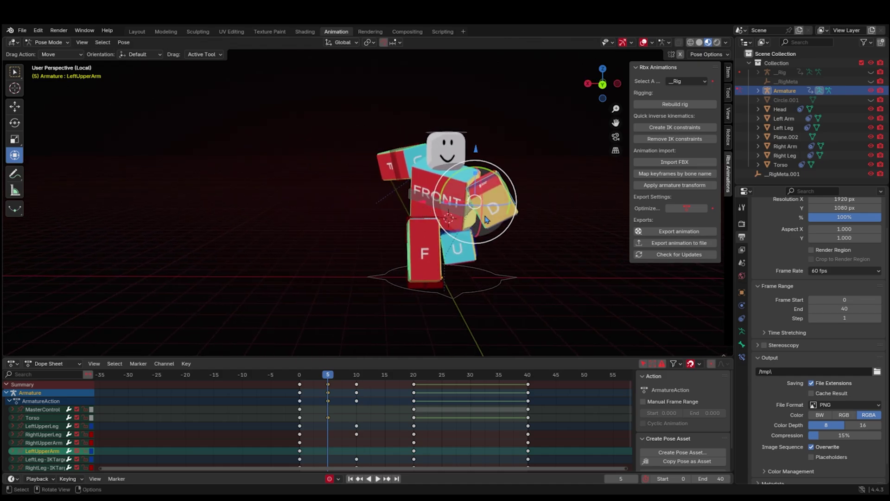
pyautogui.keyDown('shift'); pyautogui.moveTo(486, 219); pyautogui.dragTo(440, 213, button='middle'); pyautogui.keyUp('shift')
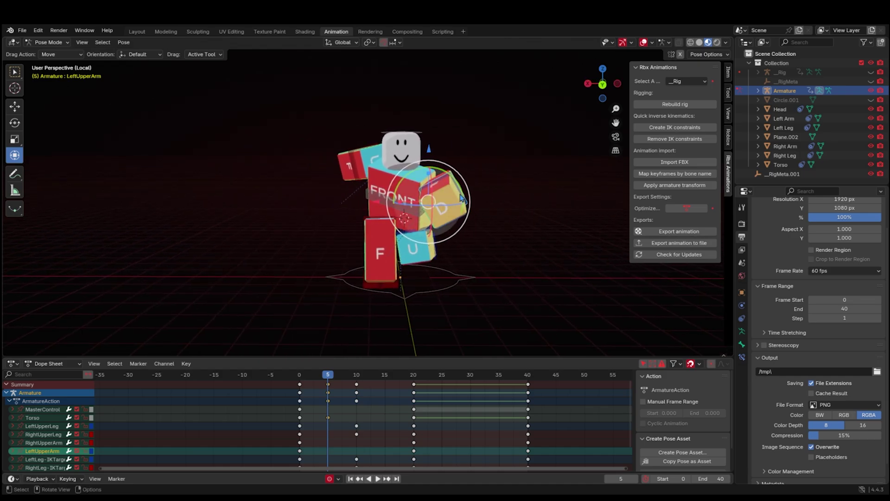
pyautogui.moveTo(461, 199); pyautogui.dragTo(447, 191)
pyautogui.click(444, 193)
pyautogui.press('r')
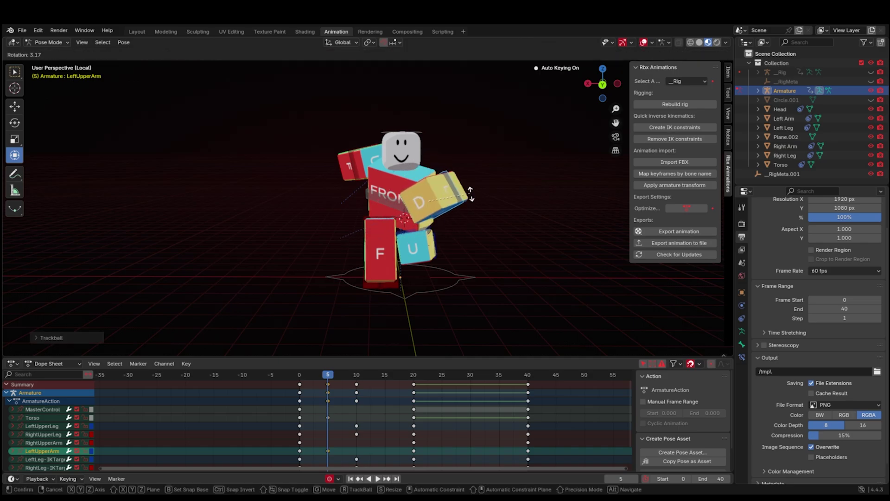
pyautogui.click(469, 195)
# - Move the left arm bone at frame 5 to line it up with the shoulder
pyautogui.moveTo(466, 194); pyautogui.dragTo(463, 219, button='middle')
pyautogui.press('g')
pyautogui.click(533, 214)
pyautogui.press('g')
pyautogui.click(413, 211)
pyautogui.moveTo(371, 208); pyautogui.dragTo(294, 223, button='middle')
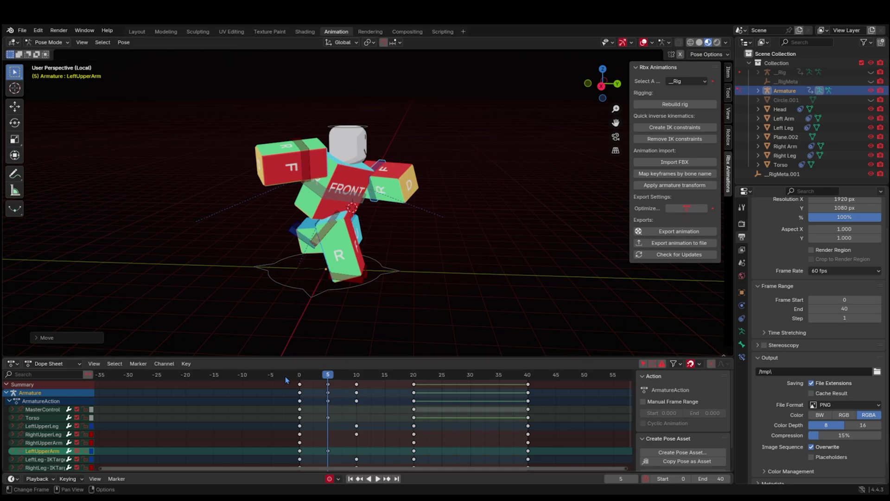
# - Return to frame 0 and copy the right arm bone's pose
pyautogui.hotkey('shift', 'Left')
pyautogui.click(290, 161)
pyautogui.rightClick(291, 161)
pyautogui.click(278, 151)
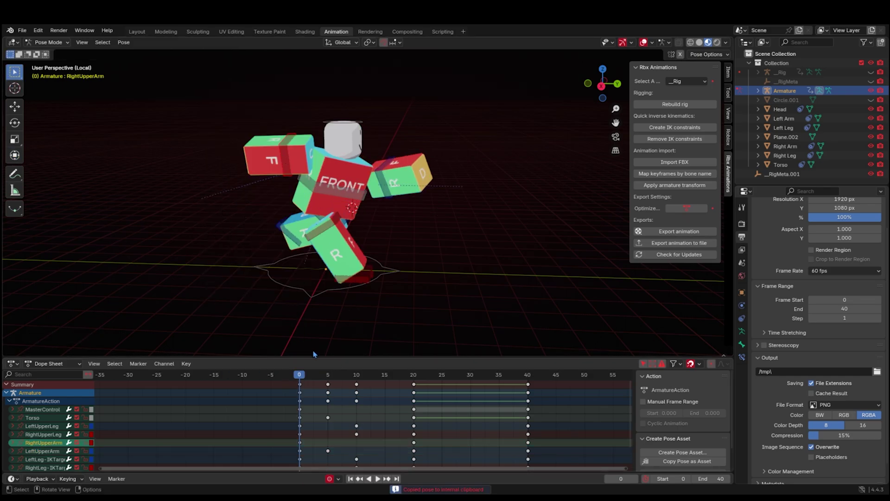
# - Paste the copied right arm pose at frame 5 and rotate the arm for the in-between pose
pyautogui.click(329, 375)
pyautogui.rightClick(330, 274)
pyautogui.click(284, 282)
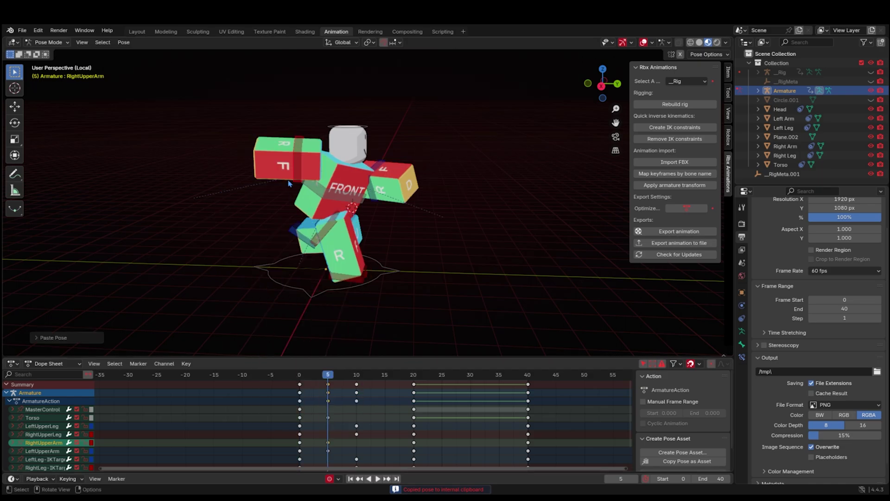
pyautogui.press('r')
pyautogui.click(350, 170)
# - Move the right arm bone at frame 5 to line it up with the shoulder, checking it from both sides
pyautogui.press('g')
pyautogui.moveTo(350, 171); pyautogui.dragTo(360, 165, button='middle')
pyautogui.click(370, 174)
pyautogui.click(603, 84)
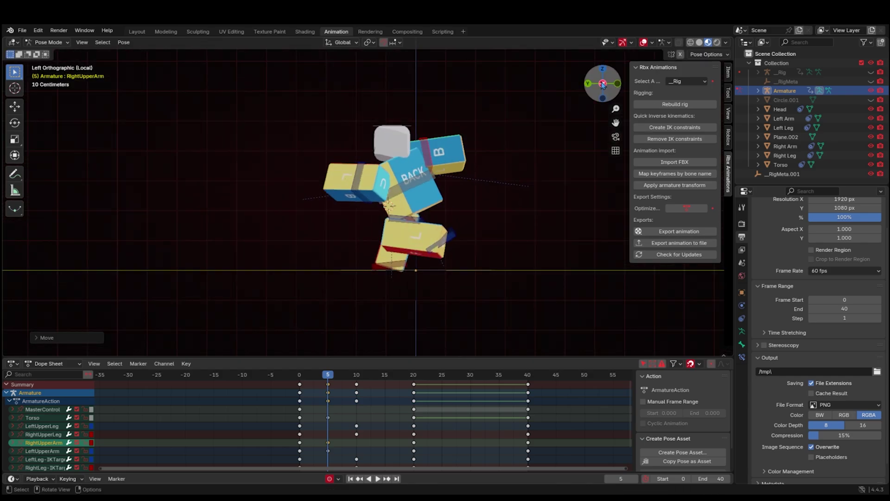
pyautogui.click(603, 84)
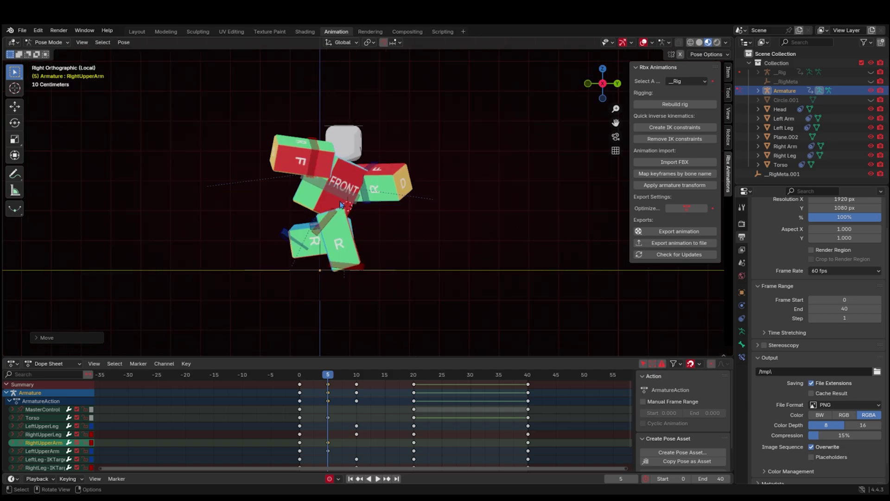
# - Preview the motion, then move the torso bone at frame 15 to form the second in-between pose
pyautogui.click(275, 375)
pyautogui.press('space')
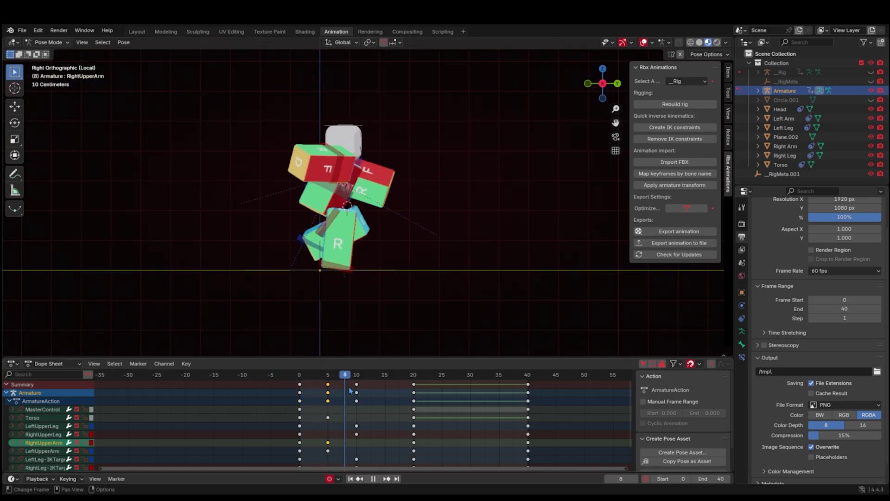
pyautogui.moveTo(371, 391); pyautogui.dragTo(386, 386)
pyautogui.moveTo(411, 294); pyautogui.dragTo(128, 137, button='middle')
pyautogui.click(379, 236)
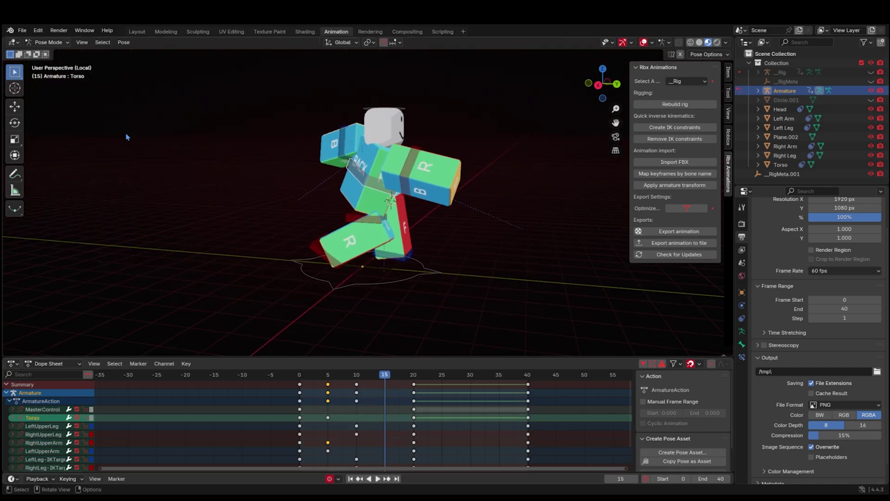
pyautogui.click(15, 123)
pyautogui.moveTo(297, 139); pyautogui.dragTo(320, 140, button='middle')
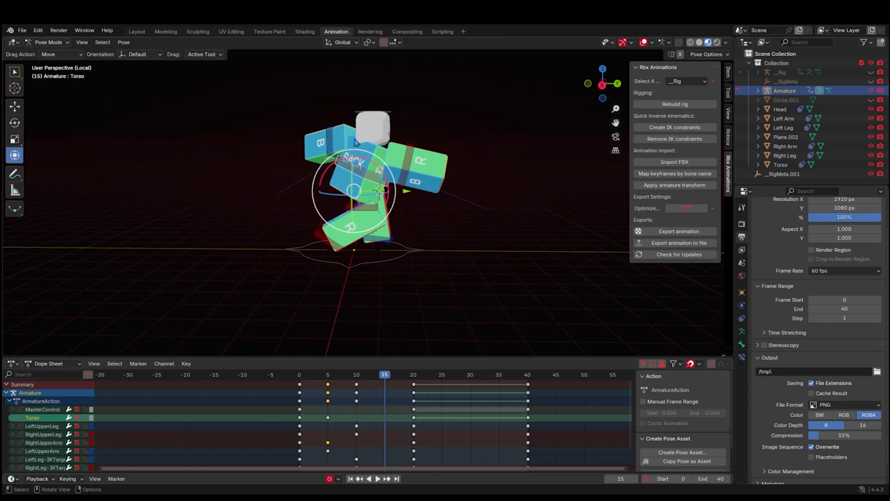
pyautogui.moveTo(356, 142); pyautogui.dragTo(367, 155)
pyautogui.click(418, 163)
pyautogui.moveTo(417, 162); pyautogui.dragTo(494, 173, button='middle')
# - Move the left leg's IK target at frame 15 to adjust the left foot's placement
pyautogui.moveTo(456, 259); pyautogui.dragTo(403, 249, button='middle')
pyautogui.click(455, 219)
pyautogui.moveTo(455, 220); pyautogui.dragTo(399, 229, button='middle')
pyautogui.scroll(5, 378, 231)
pyautogui.scroll(-3, 378, 231)
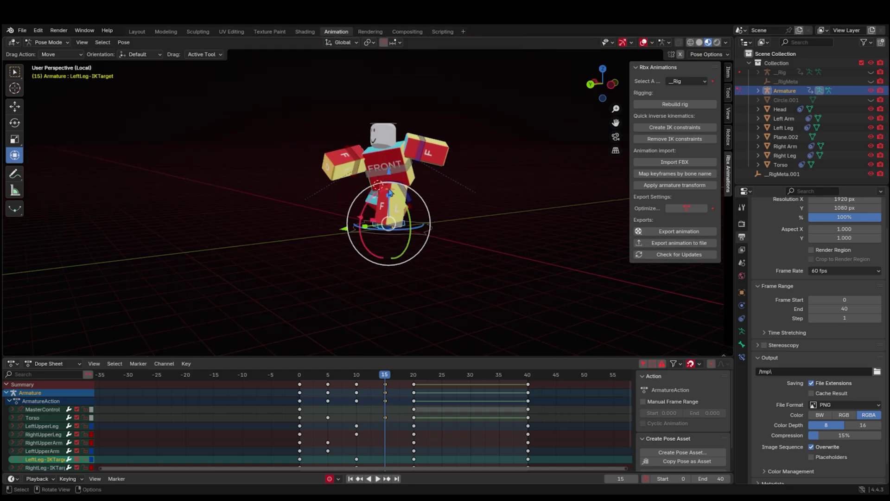
pyautogui.moveTo(397, 186); pyautogui.dragTo(410, 214)
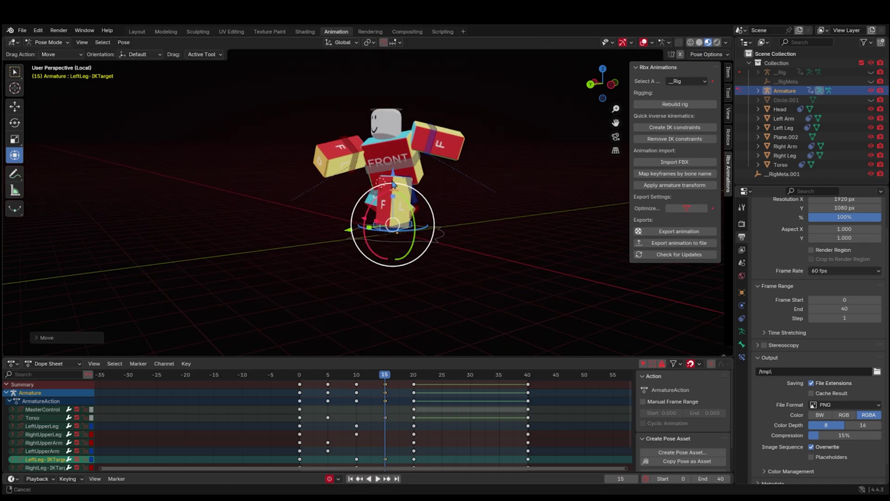
pyautogui.moveTo(395, 186); pyautogui.dragTo(337, 230, button='middle')
pyautogui.scroll(3, 407, 184)
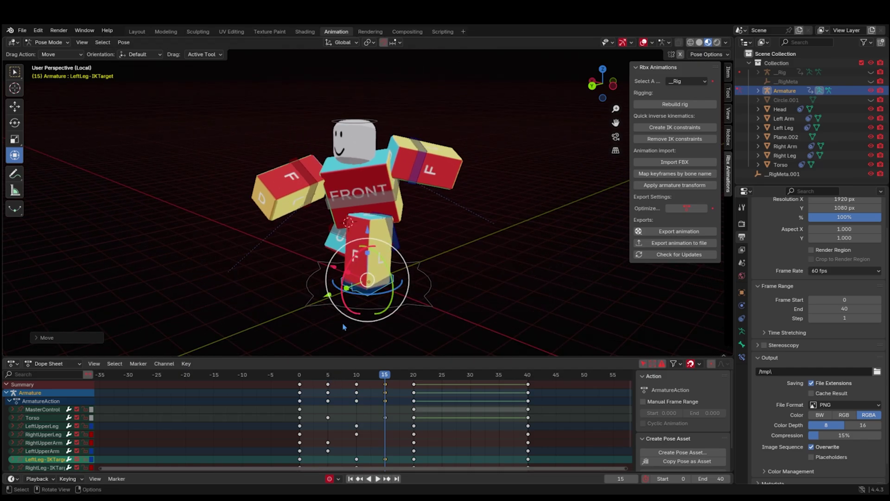
# - At frame 10, rotate the right arm bone downward so it angles beside the torso
pyautogui.press('space')
pyautogui.click(326, 376)
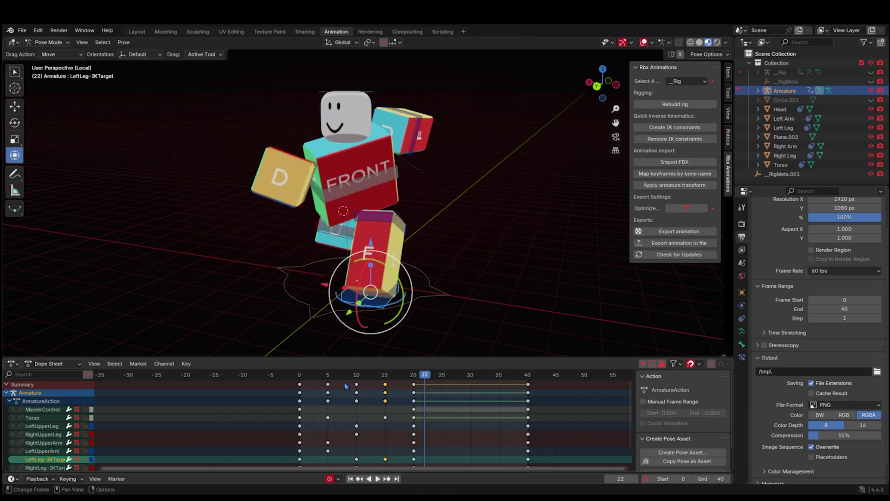
pyautogui.click(356, 375)
pyautogui.moveTo(301, 232); pyautogui.dragTo(330, 228, button='middle')
pyautogui.click(291, 152)
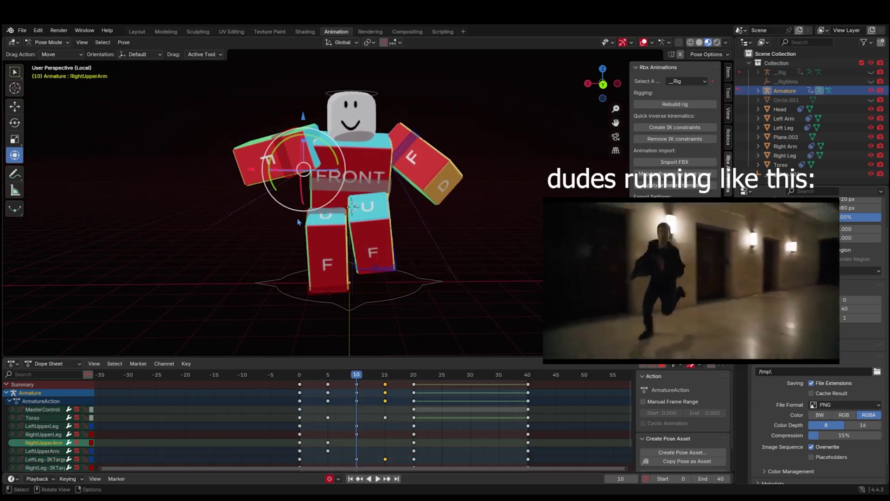
pyautogui.press('r')
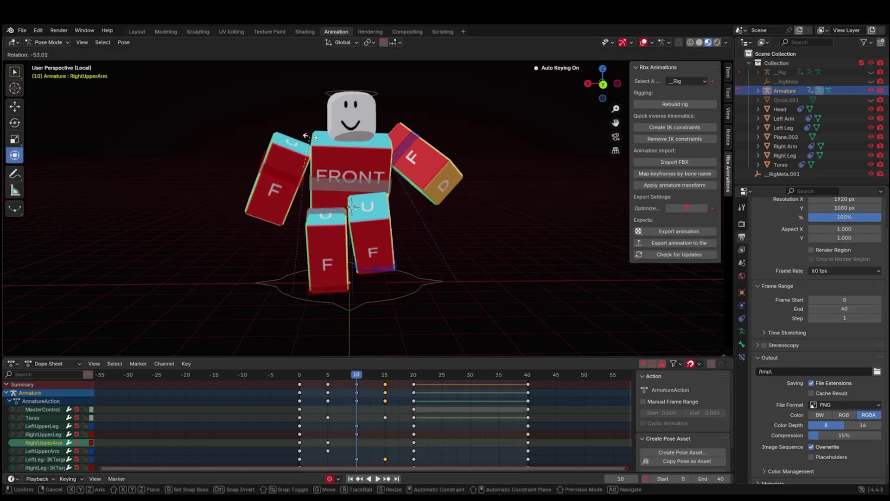
pyautogui.click(310, 136)
# - Rotate the left arm bone about 30 degrees downward at frame 10 and play back the result
pyautogui.click(408, 151)
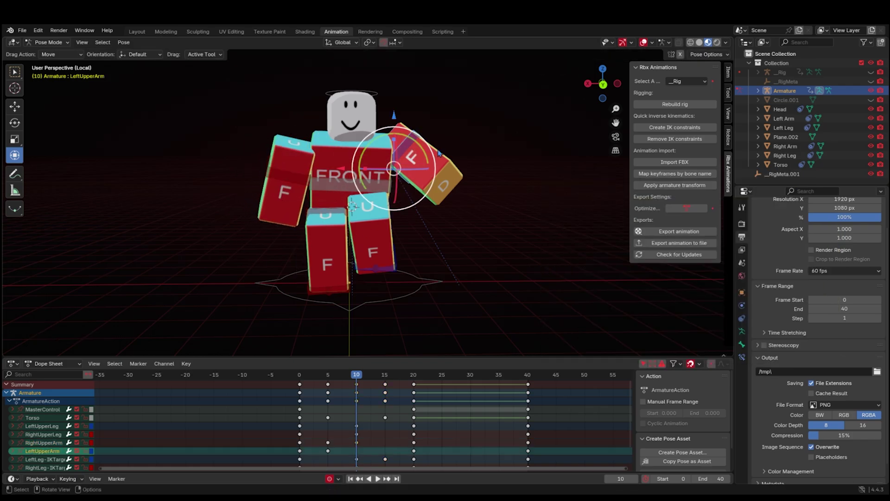
pyautogui.press('r')
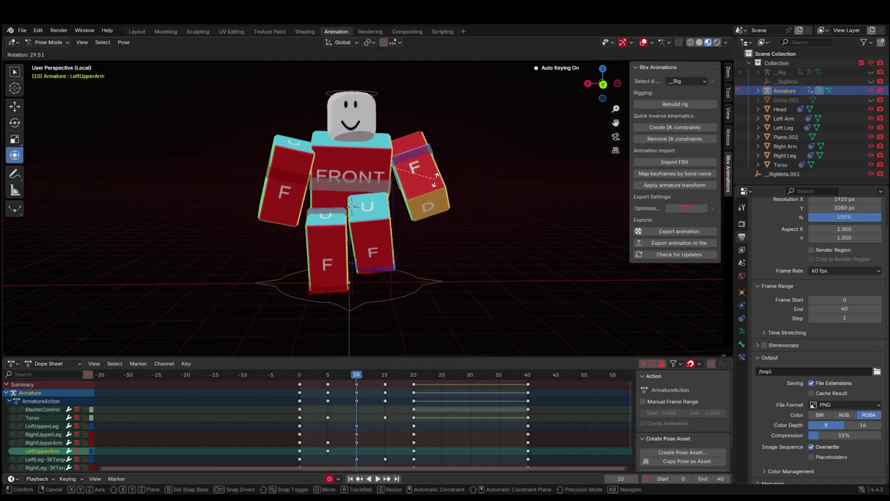
pyautogui.click(435, 178)
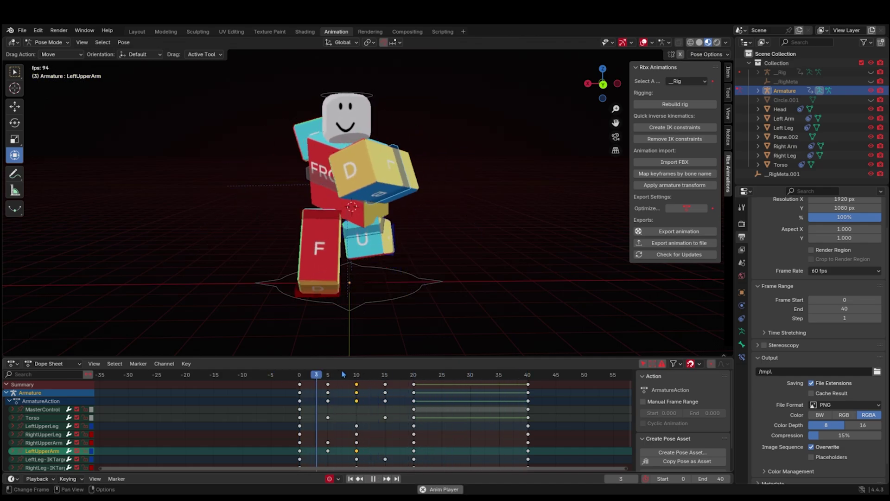
pyautogui.moveTo(381, 265); pyautogui.dragTo(481, 278, button='middle')
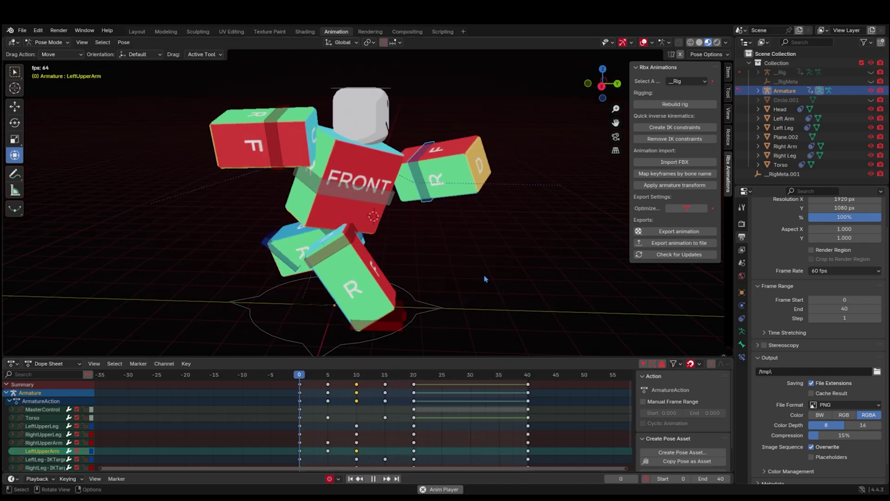
pyautogui.press('space')
# - Copy the frame 5 pose of the Torso, LeftUpperArm and RightUpperArm bones
pyautogui.click(323, 375)
pyautogui.click(328, 375)
pyautogui.moveTo(440, 304); pyautogui.dragTo(391, 287, button='middle')
pyautogui.click(390, 282)
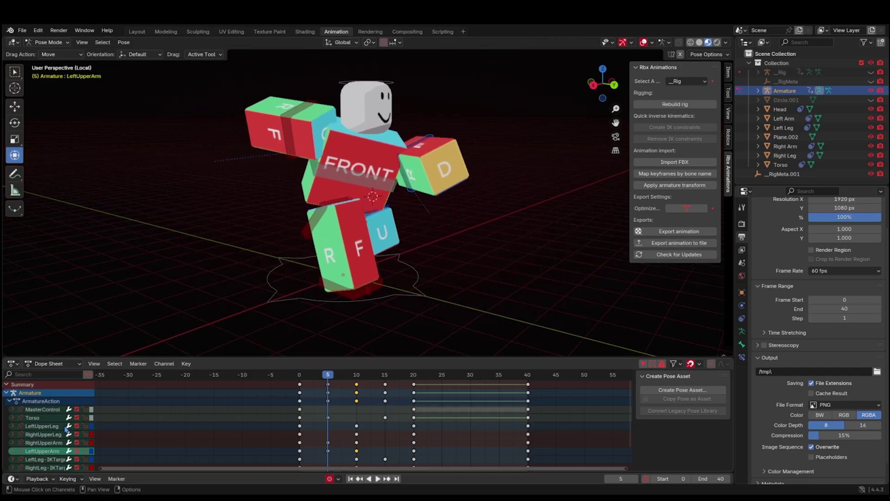
pyautogui.scroll(-2, 282, 410)
pyautogui.click(42, 412)
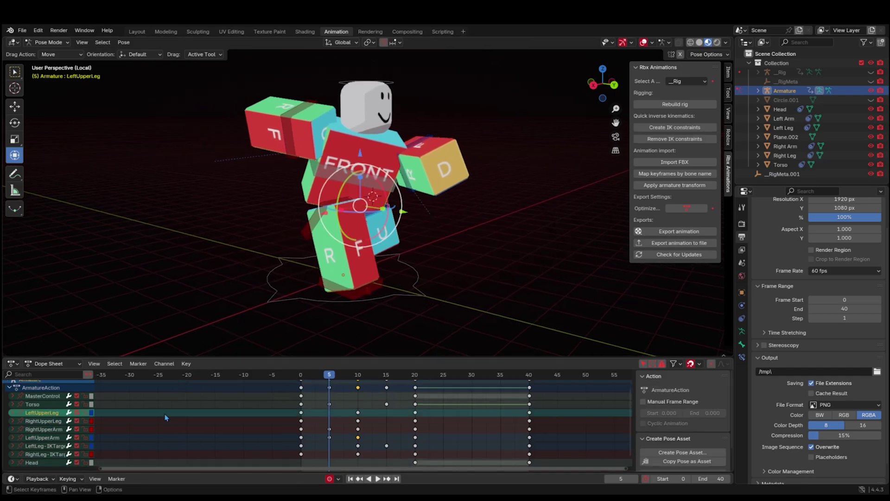
pyautogui.click(44, 405)
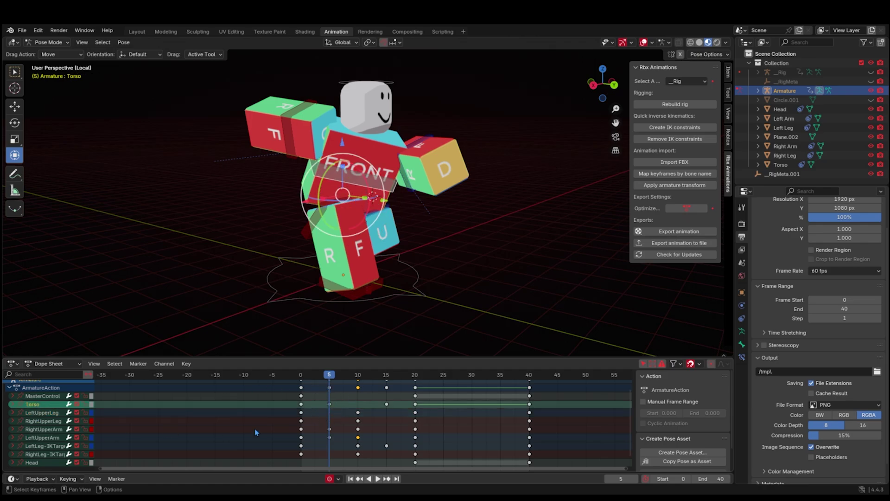
pyautogui.keyDown('ctrl'); pyautogui.click(50, 438); pyautogui.keyUp('ctrl')
pyautogui.keyDown('ctrl'); pyautogui.click(52, 446); pyautogui.keyUp('ctrl')
pyautogui.keyDown('ctrl'); pyautogui.click(41, 447); pyautogui.keyUp('ctrl')
pyautogui.keyDown('ctrl'); pyautogui.click(50, 429); pyautogui.keyUp('ctrl')
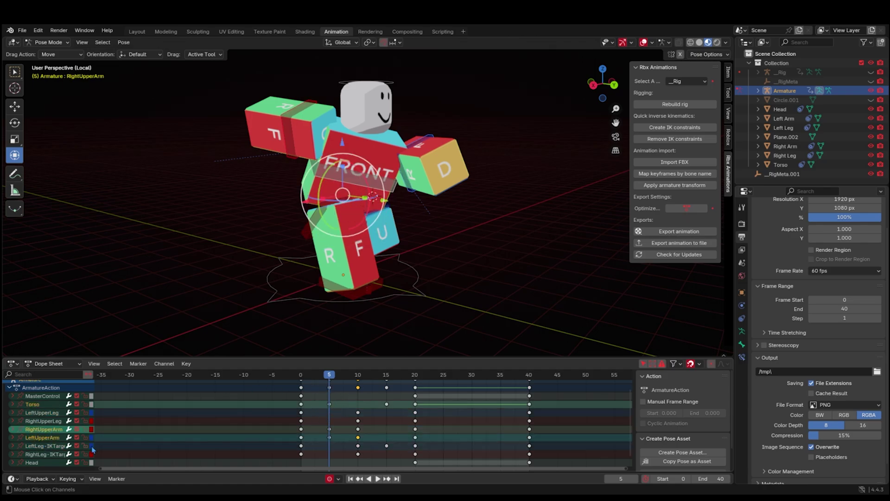
pyautogui.rightClick(306, 252)
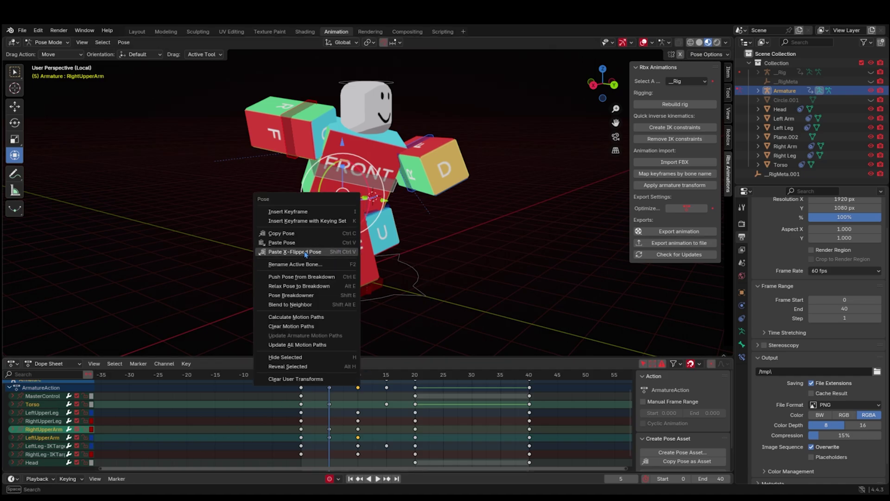
pyautogui.click(316, 238)
# - Paste the copied torso and arm pose X-flipped at frame 25
pyautogui.click(446, 374)
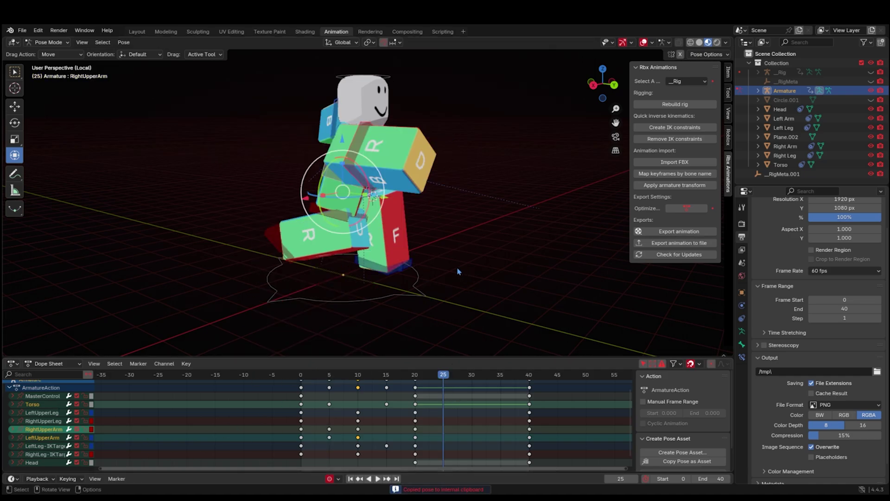
pyautogui.rightClick(378, 296)
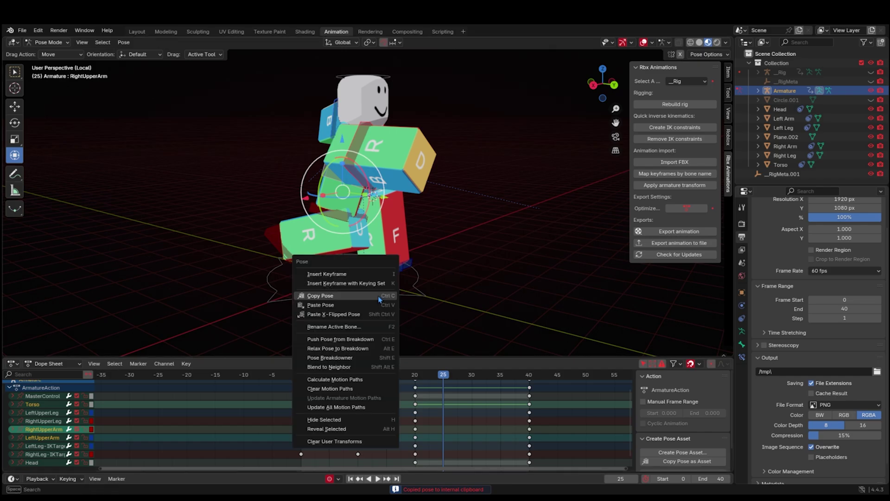
pyautogui.click(364, 315)
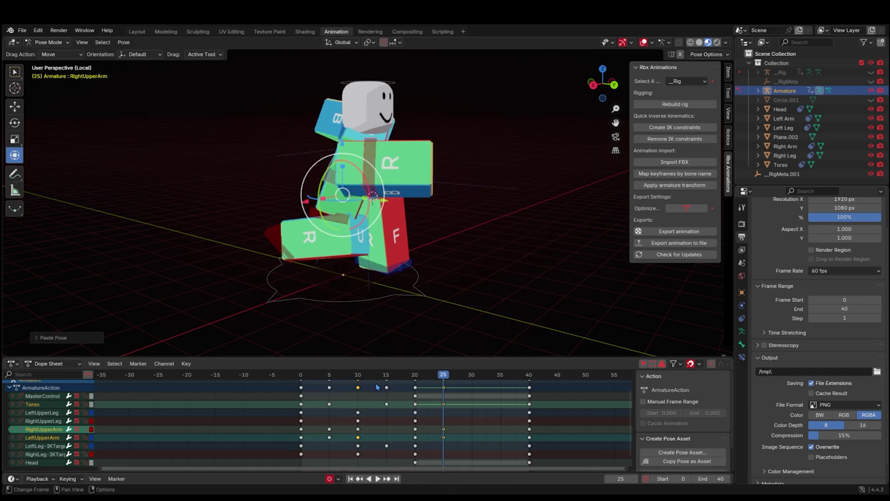
# - Copy the frame 10 pose of both upper legs, both upper arms and both leg IK targets
pyautogui.click(359, 375)
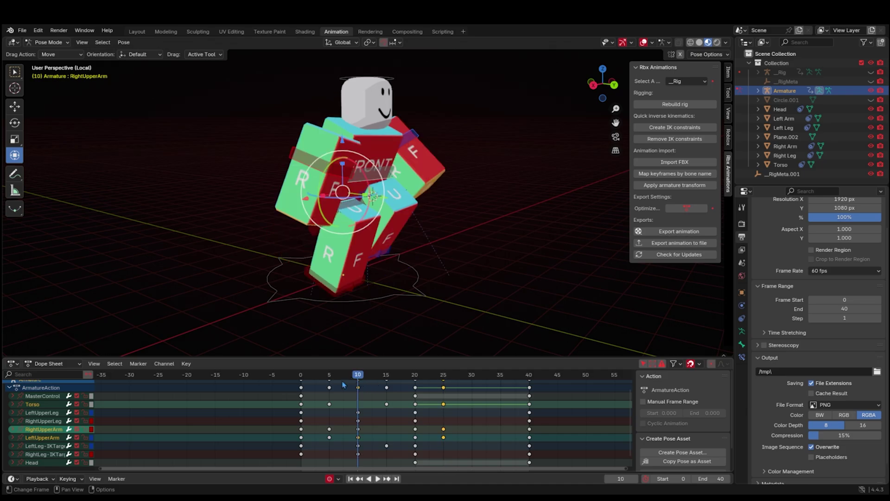
pyautogui.click(46, 414)
pyautogui.keyDown('shift'); pyautogui.click(48, 429); pyautogui.keyUp('shift')
pyautogui.keyDown('shift'); pyautogui.click(50, 422); pyautogui.keyUp('shift')
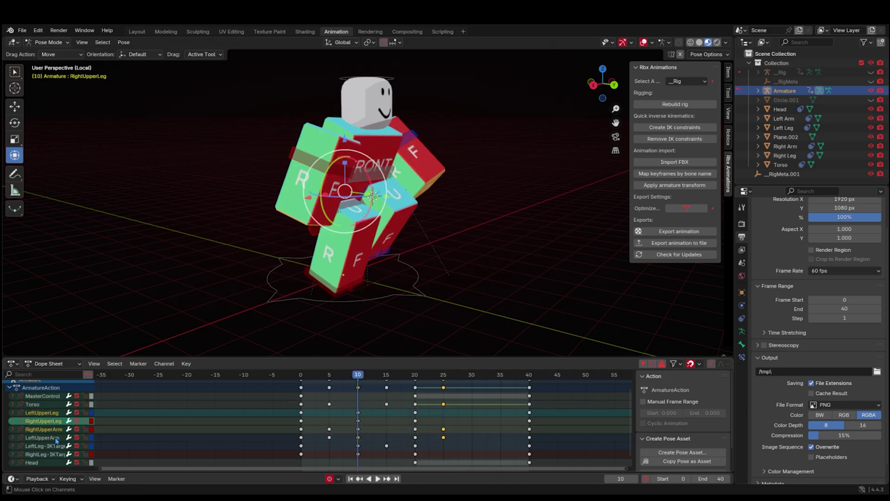
pyautogui.keyDown('ctrl'); pyautogui.click(53, 438); pyautogui.keyUp('ctrl')
pyautogui.keyDown('ctrl'); pyautogui.click(53, 446); pyautogui.keyUp('ctrl')
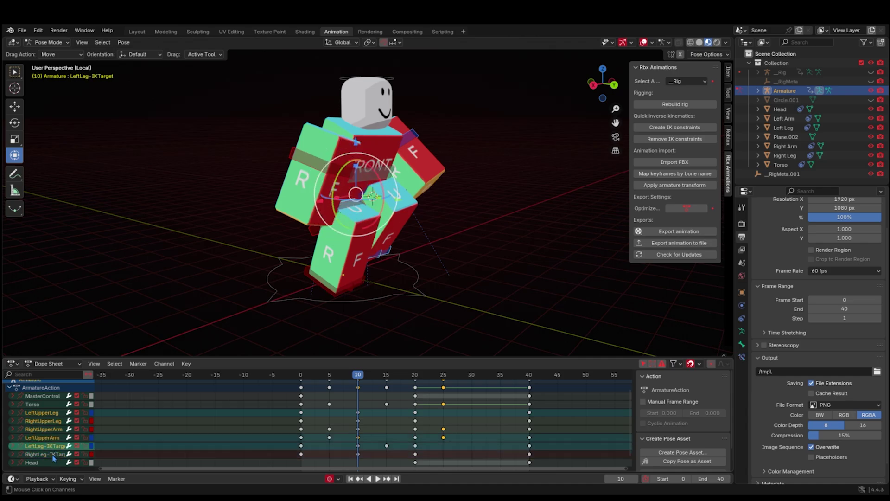
pyautogui.keyDown('ctrl'); pyautogui.click(53, 455); pyautogui.keyUp('ctrl')
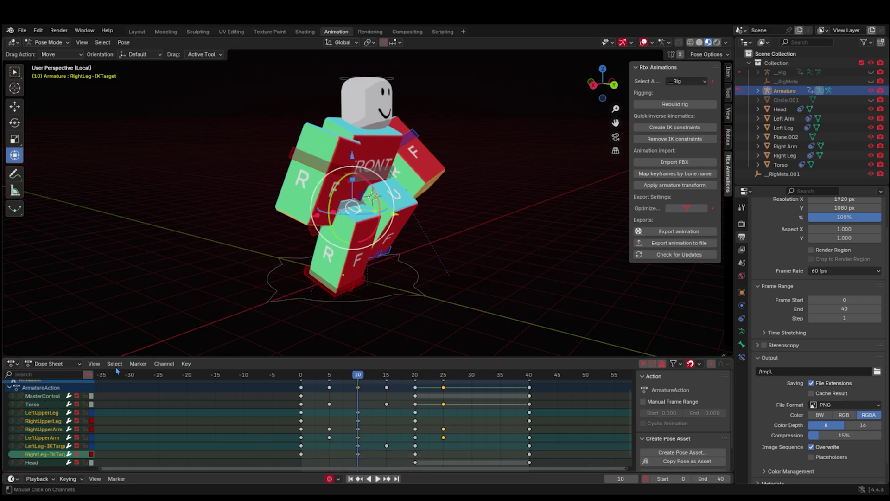
pyautogui.rightClick(279, 290)
pyautogui.click(279, 274)
# - Paste the copied arm and leg pose X-flipped at frame 30
pyautogui.click(473, 380)
pyautogui.rightClick(469, 335)
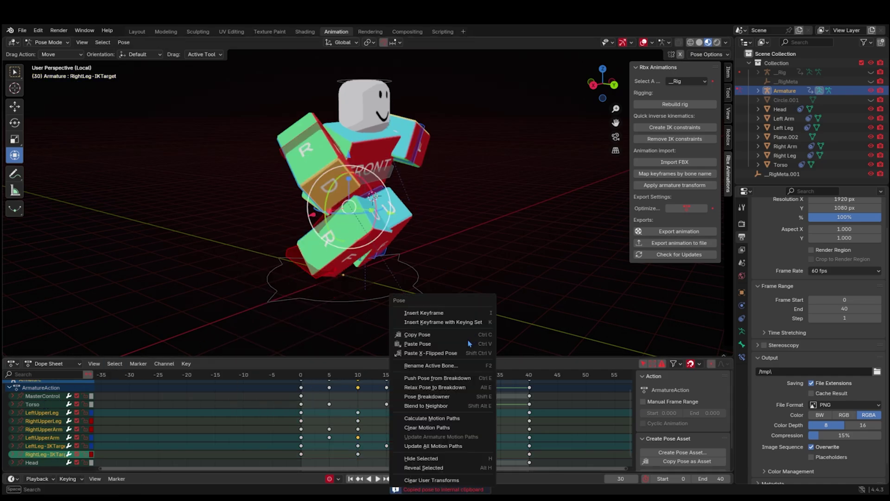
pyautogui.click(450, 353)
# - Copy the frame 15 pose of the Torso and LeftLeg-IKTarget bones
pyautogui.click(387, 377)
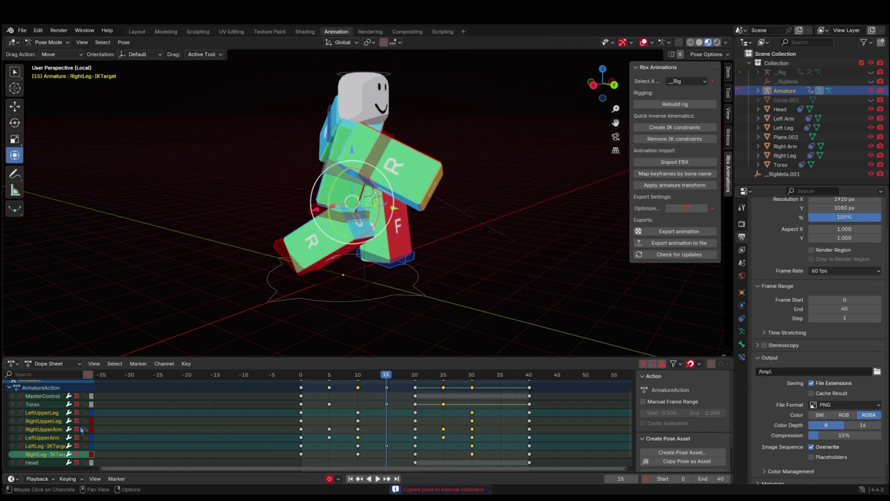
pyautogui.click(52, 405)
pyautogui.click(55, 455)
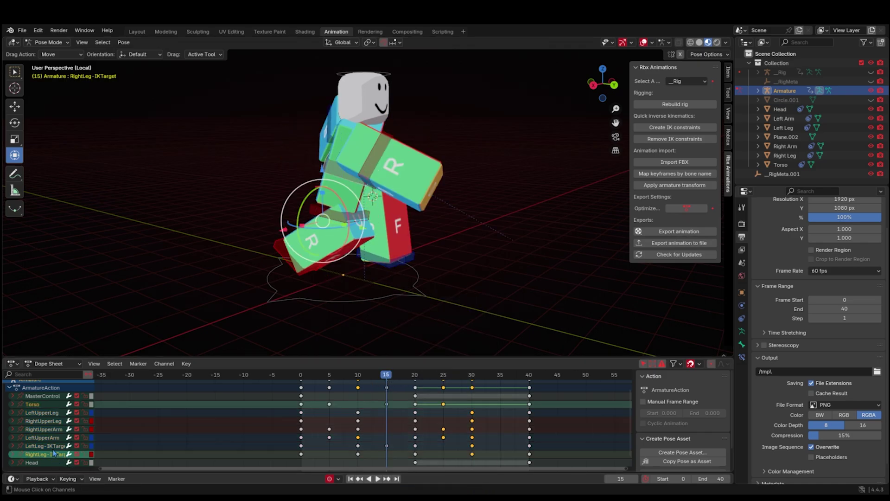
pyautogui.click(46, 445)
pyautogui.rightClick(383, 287)
pyautogui.click(351, 268)
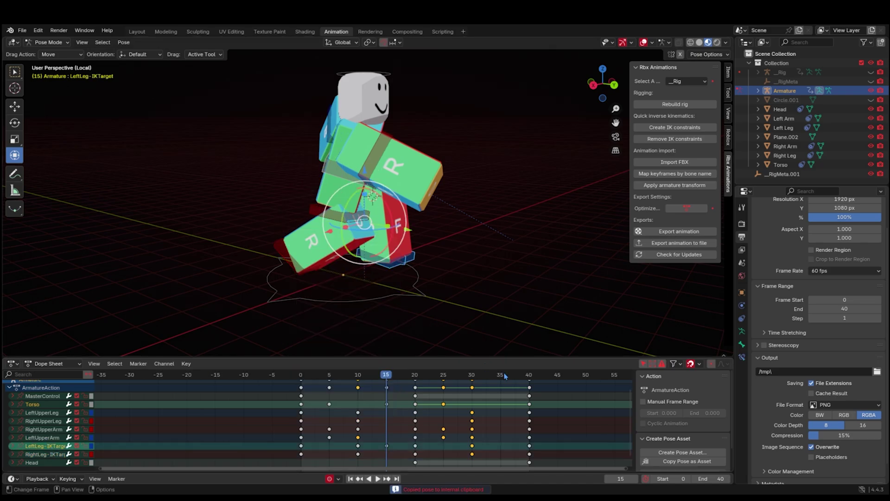
pyautogui.click(506, 376)
pyautogui.rightClick(494, 326)
pyautogui.click(509, 376)
pyautogui.click(507, 376)
pyautogui.hotkey('ctrl', 'z')
# - Paste the copied torso and leg target pose X-flipped at frame 35
pyautogui.click(502, 375)
pyautogui.rightClick(478, 316)
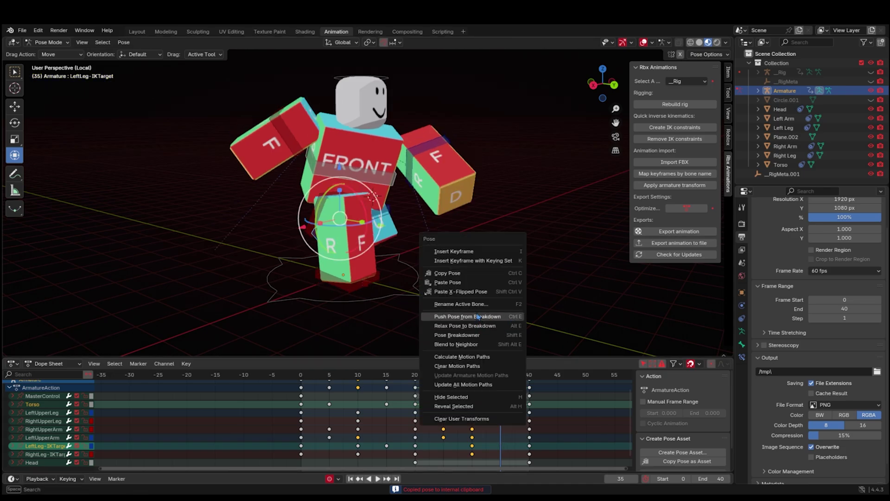
pyautogui.click(467, 291)
# - Play back the run cycle and inspect the motion from different angles and distances
pyautogui.press('space')
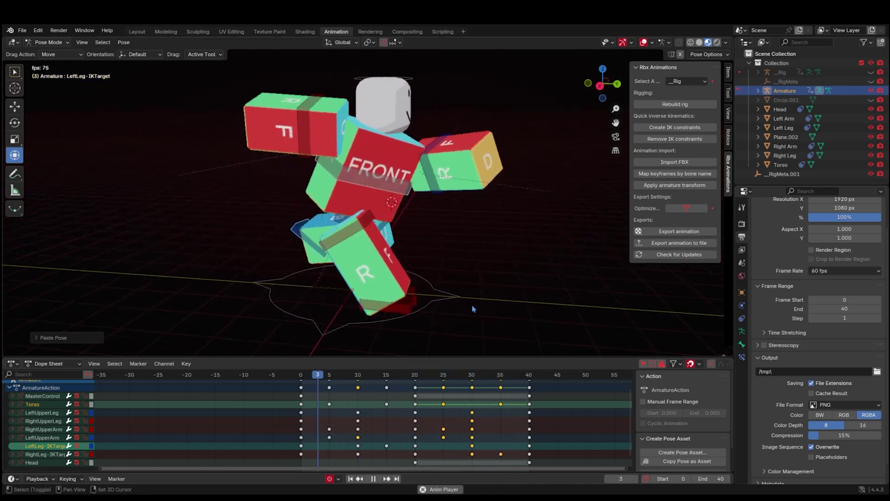
pyautogui.moveTo(472, 306); pyautogui.dragTo(352, 297, button='middle')
pyautogui.scroll(-2, 352, 297)
pyautogui.scroll(3, 351, 297)
pyautogui.scroll(-5, 350, 295)
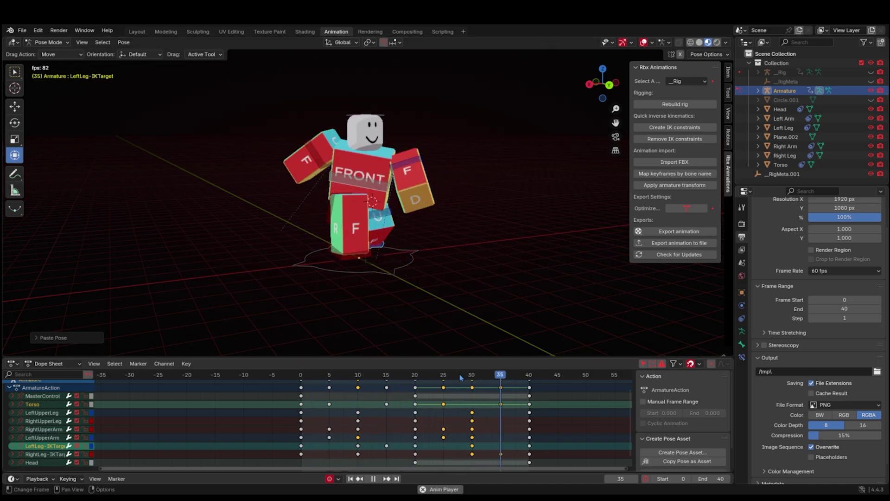
# - Stop the playback, return to frame 0 and select all bones of the character rig
pyautogui.press('space')
pyautogui.moveTo(335, 375); pyautogui.dragTo(300, 375)
pyautogui.press('w')
pyautogui.moveTo(482, 83); pyautogui.dragTo(156, 356)
# - Make all the rig's animation curves cyclic with the F-Modifier in the Graph Editor, and return to the Dope Sheet
pyautogui.click(16, 365)
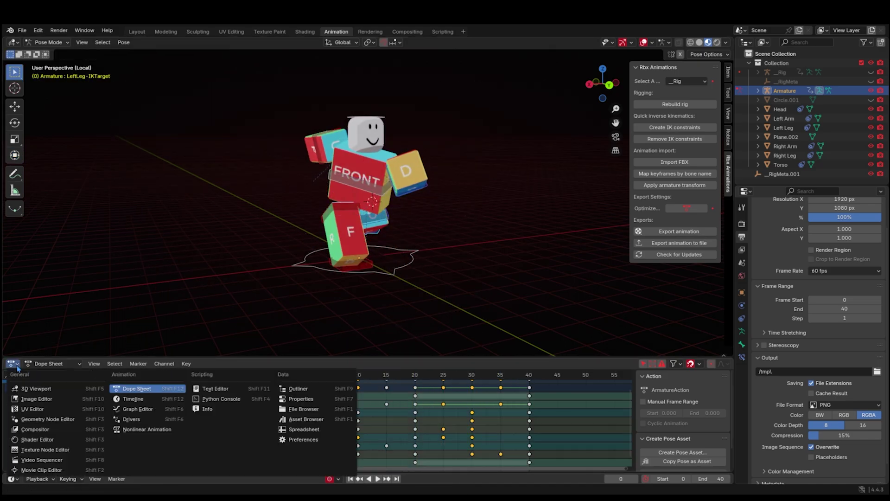
pyautogui.click(137, 409)
pyautogui.press('a')
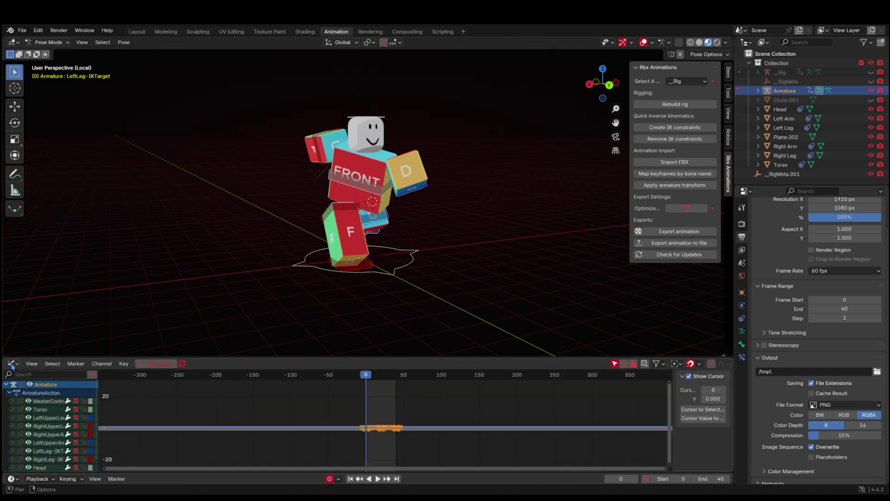
pyautogui.hotkey('shift', 'e')
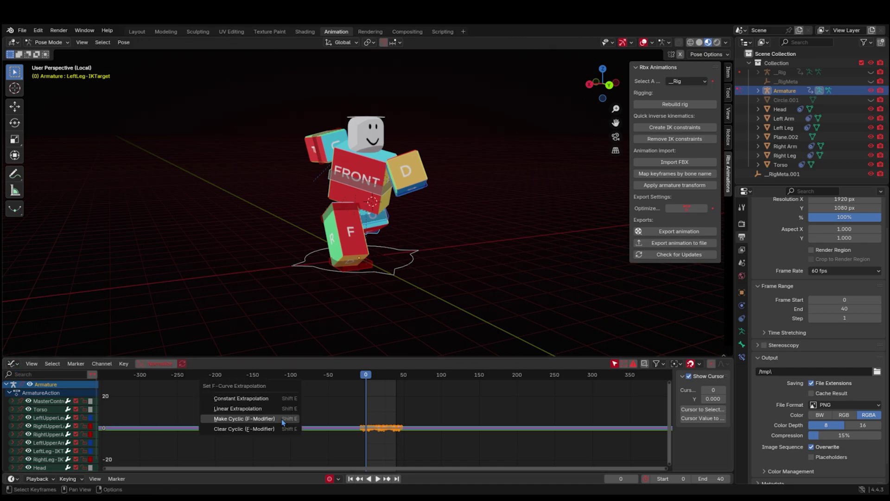
pyautogui.click(253, 419)
pyautogui.click(11, 364)
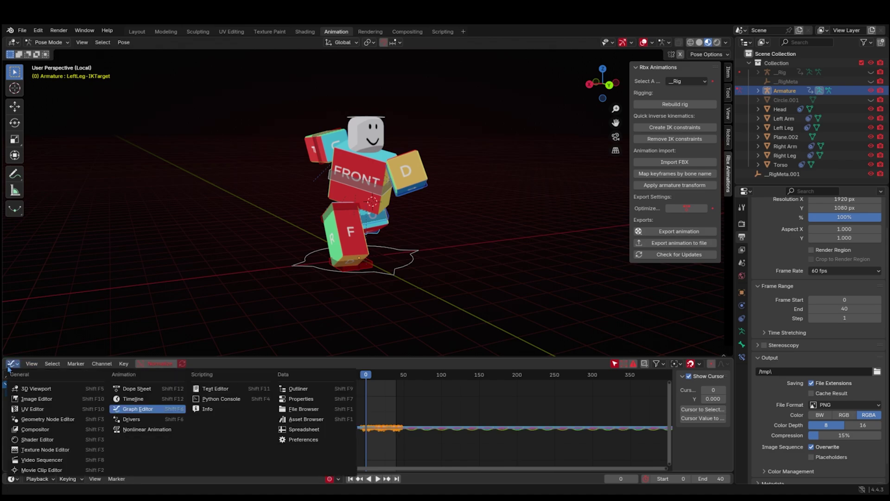
pyautogui.click(147, 390)
# - Play back the cyclic run animation and examine the loop from the front and from several angles
pyautogui.press('space')
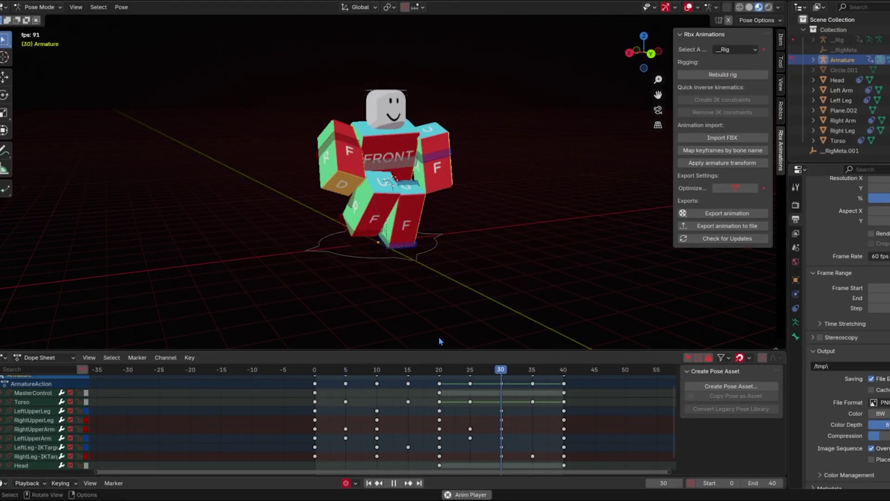
pyautogui.press('KP_1')
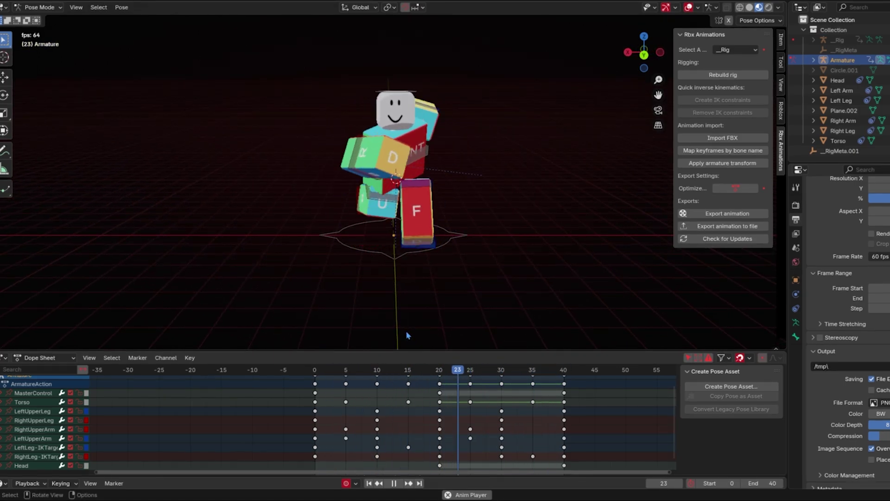
pyautogui.moveTo(405, 318); pyautogui.dragTo(441, 320, button='middle')
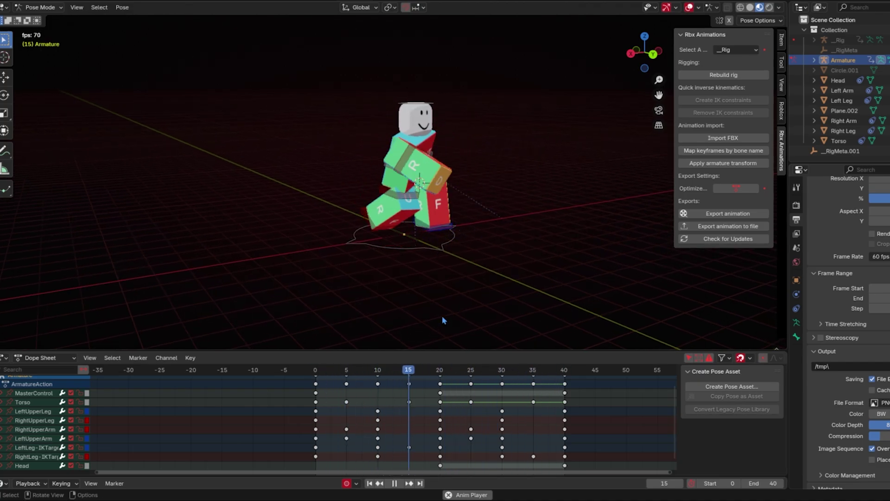
pyautogui.moveTo(464, 294); pyautogui.dragTo(431, 311, button='middle')
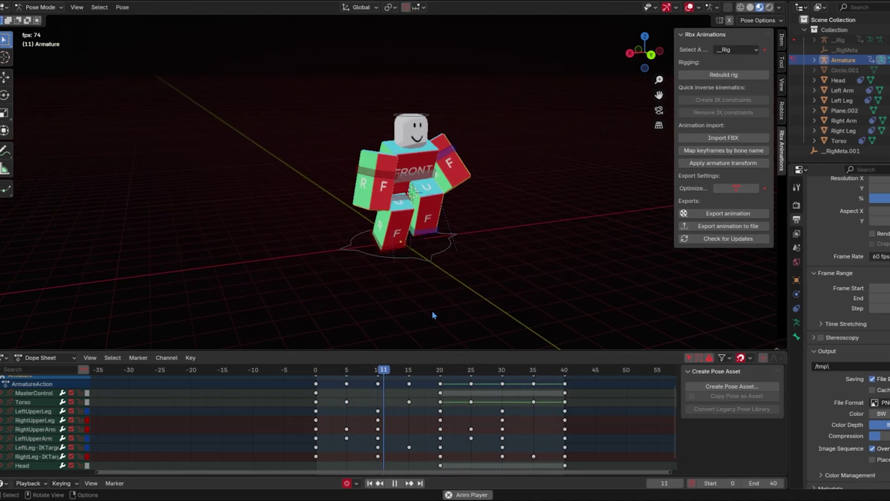
pyautogui.scroll(3, 434, 310)
pyautogui.scroll(-1, 439, 294)
pyautogui.moveTo(438, 291); pyautogui.dragTo(518, 275, button='middle')
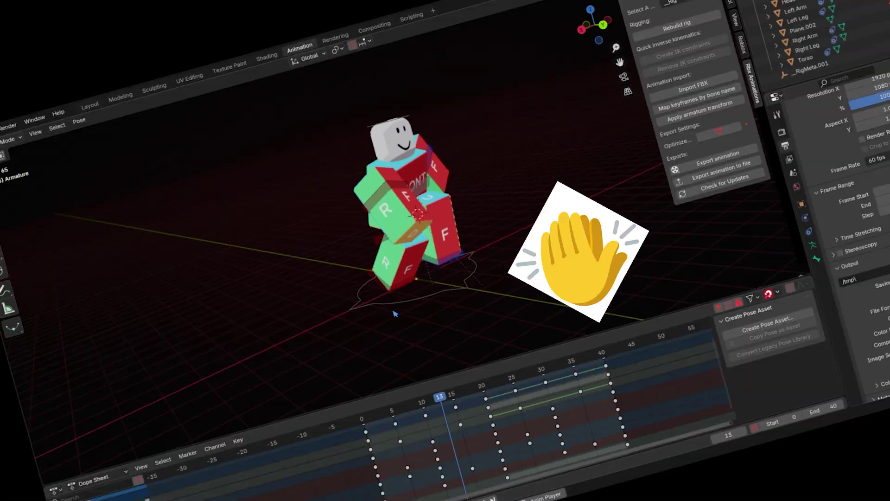